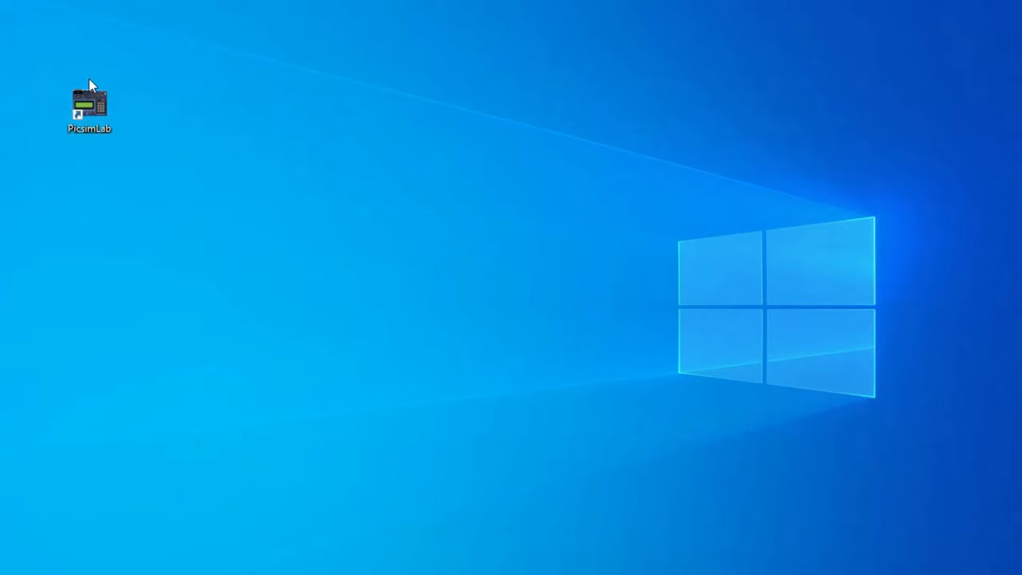
Launch PICSimLab from the desktop and reposition its window on the screen
{"action": "double_click", "coordinate": [96, 118]}
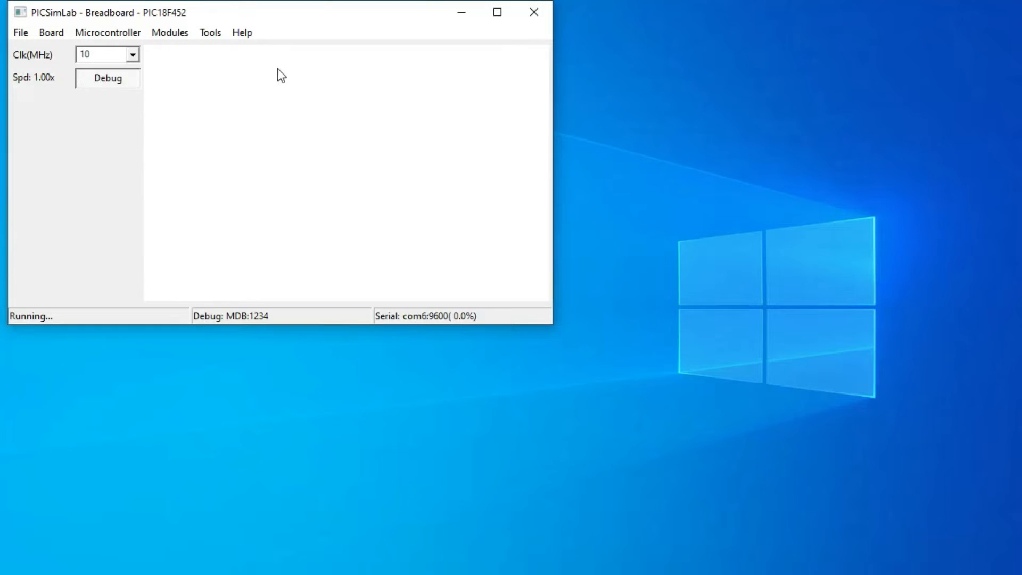
{"action": "left_click_drag", "start_coordinate": [303, 19], "coordinate": [405, 63]}
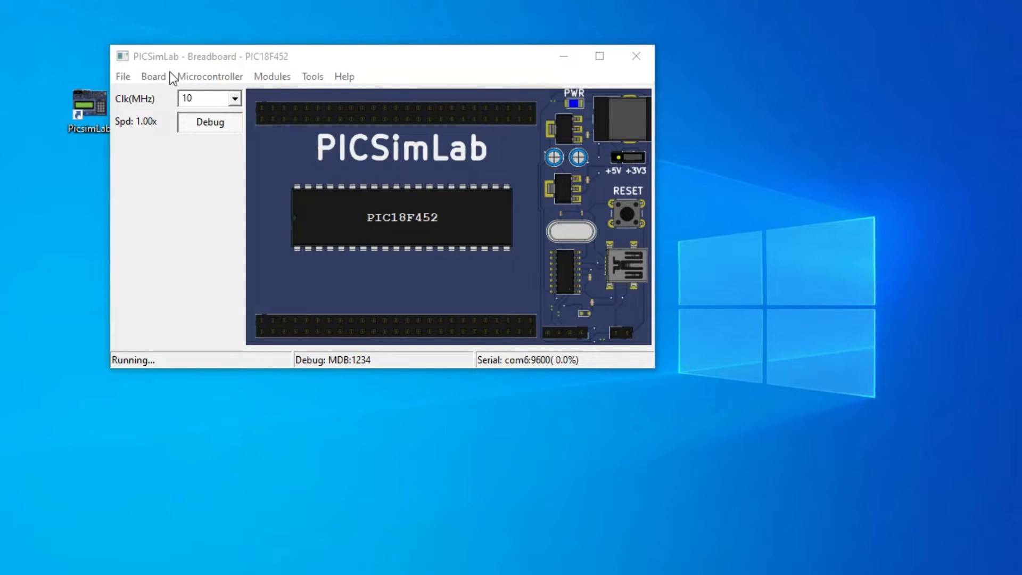
Load the Arduino Uno board followed by the PICGenios board, and reposition the window to show the larger board
{"action": "left_click", "coordinate": [159, 81]}
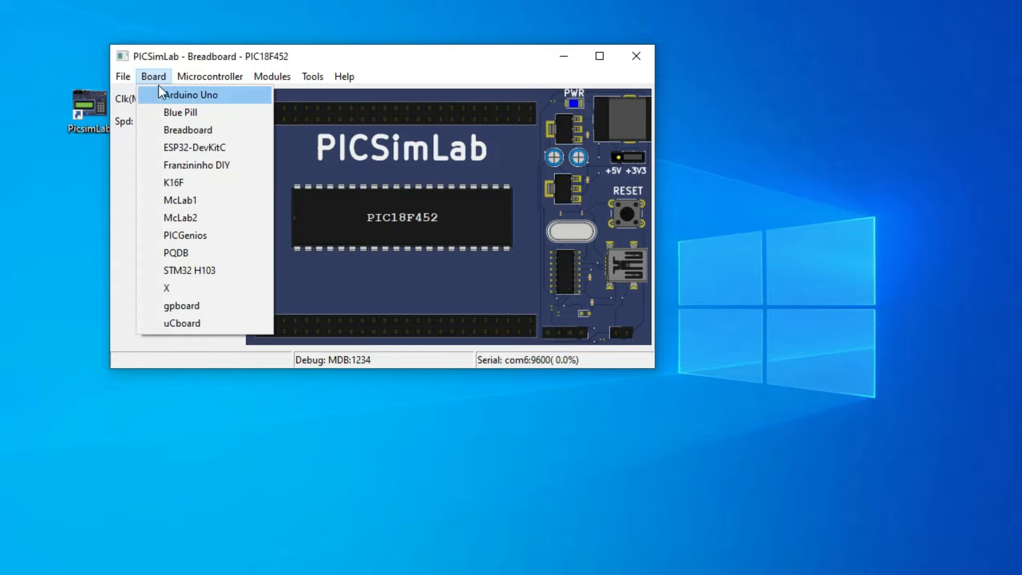
{"action": "left_click", "coordinate": [184, 95]}
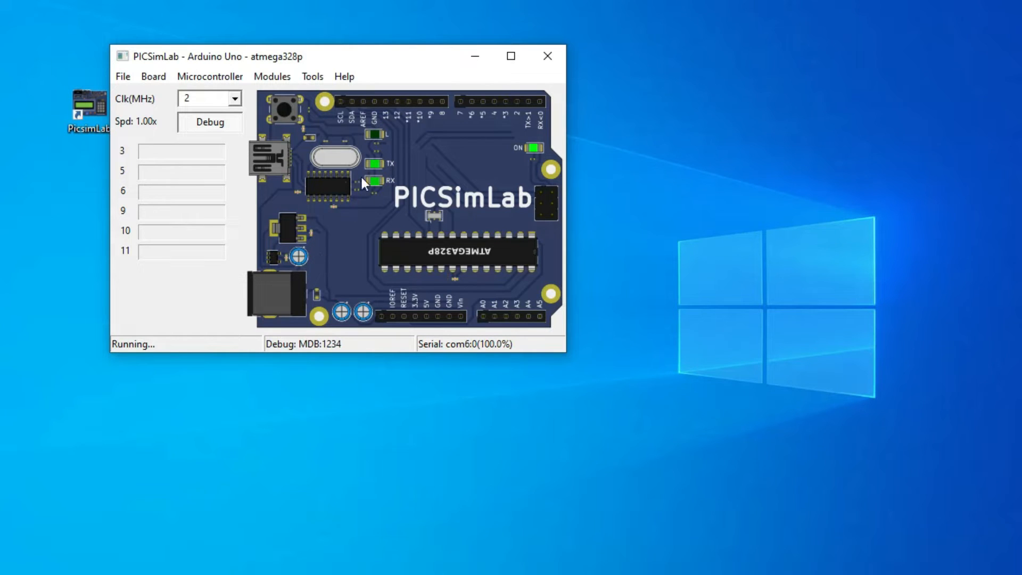
{"action": "left_click", "coordinate": [153, 77]}
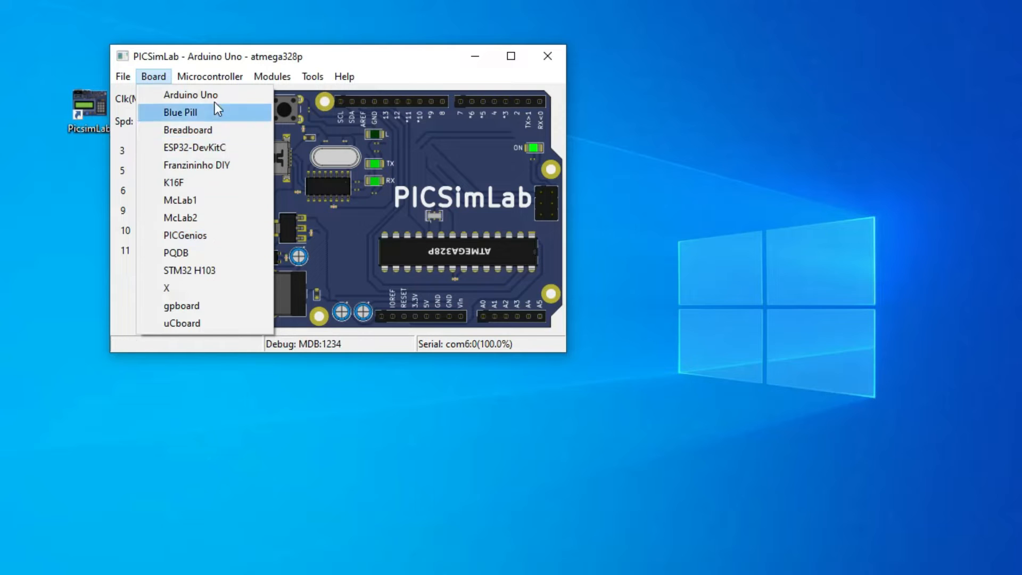
{"action": "left_click", "coordinate": [189, 235]}
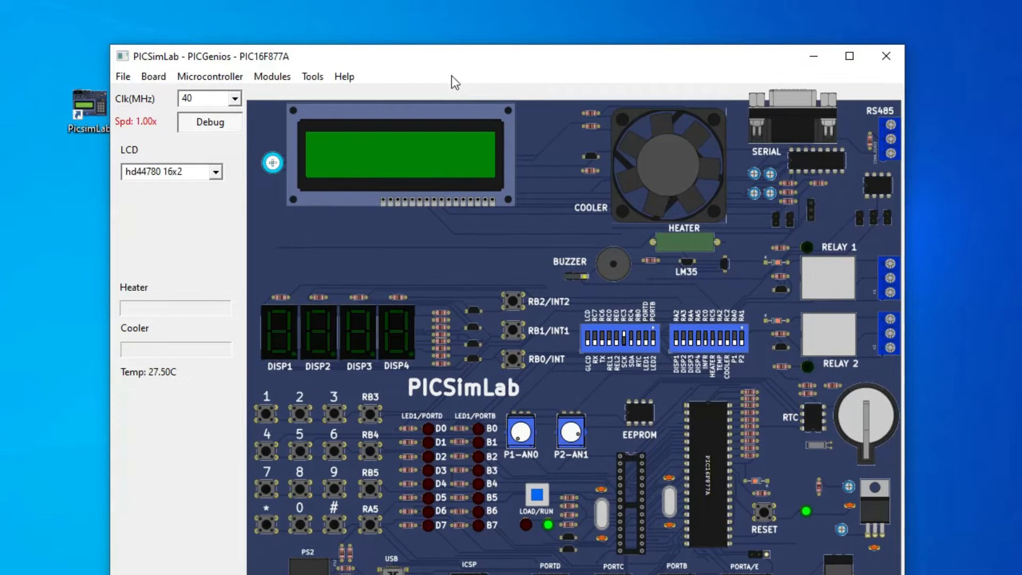
{"action": "left_click_drag", "start_coordinate": [440, 64], "coordinate": [411, 25]}
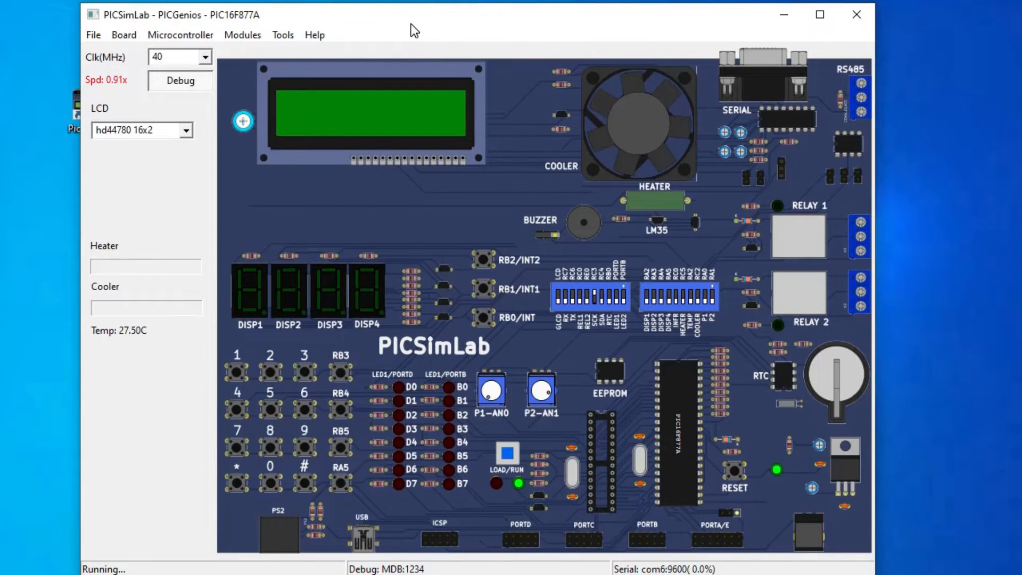
Load the ESP32-DevKitC board and replace it with the gpboard
{"action": "left_click", "coordinate": [123, 35]}
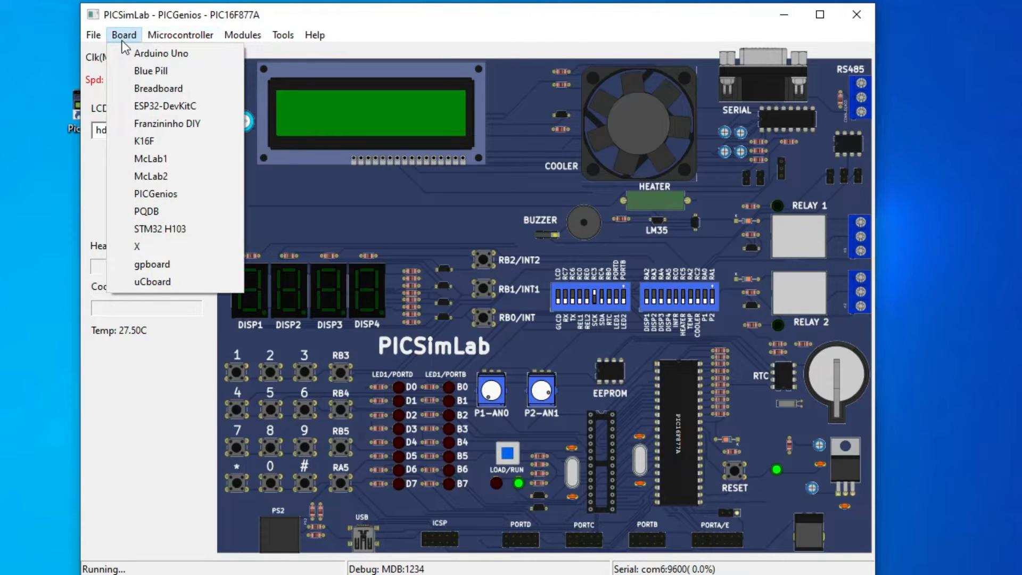
{"action": "left_click", "coordinate": [159, 114]}
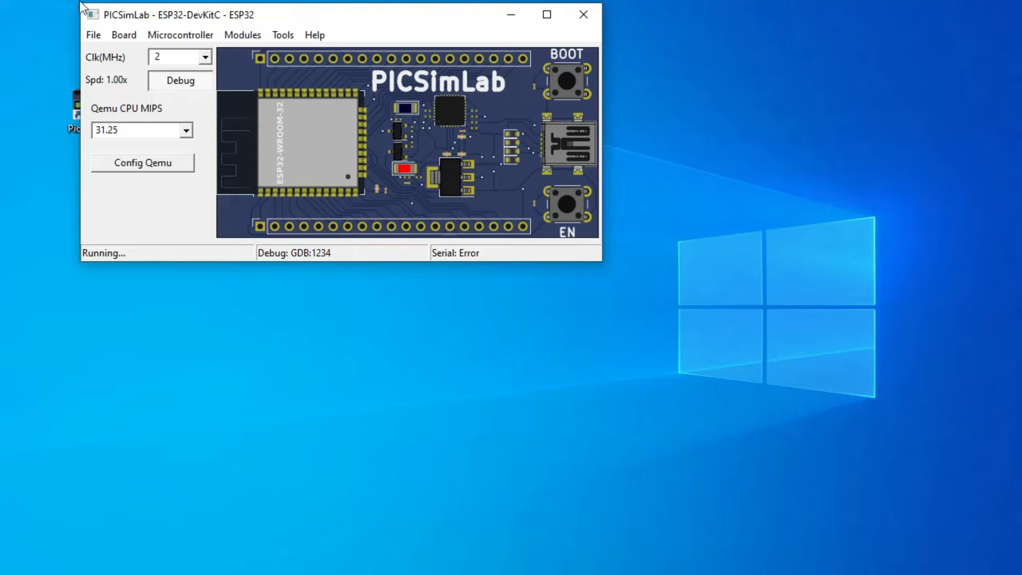
{"action": "left_click", "coordinate": [128, 36]}
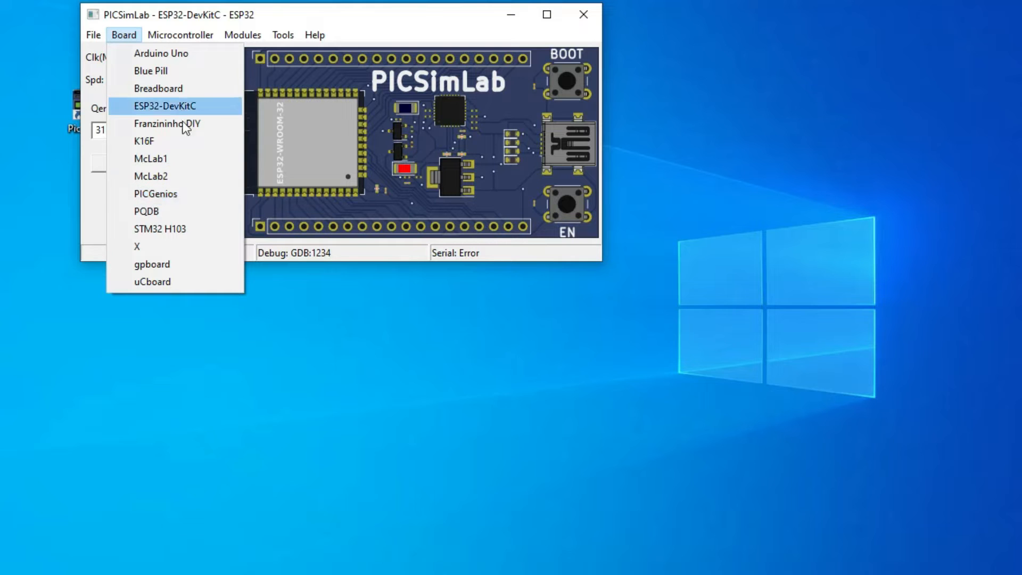
{"action": "left_click", "coordinate": [166, 266]}
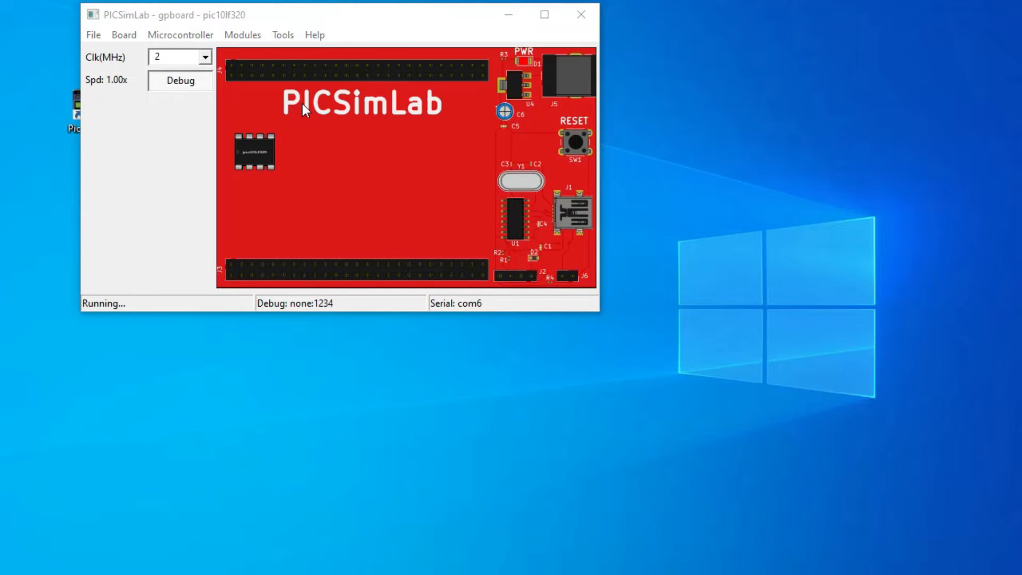
{"action": "left_click", "coordinate": [174, 36]}
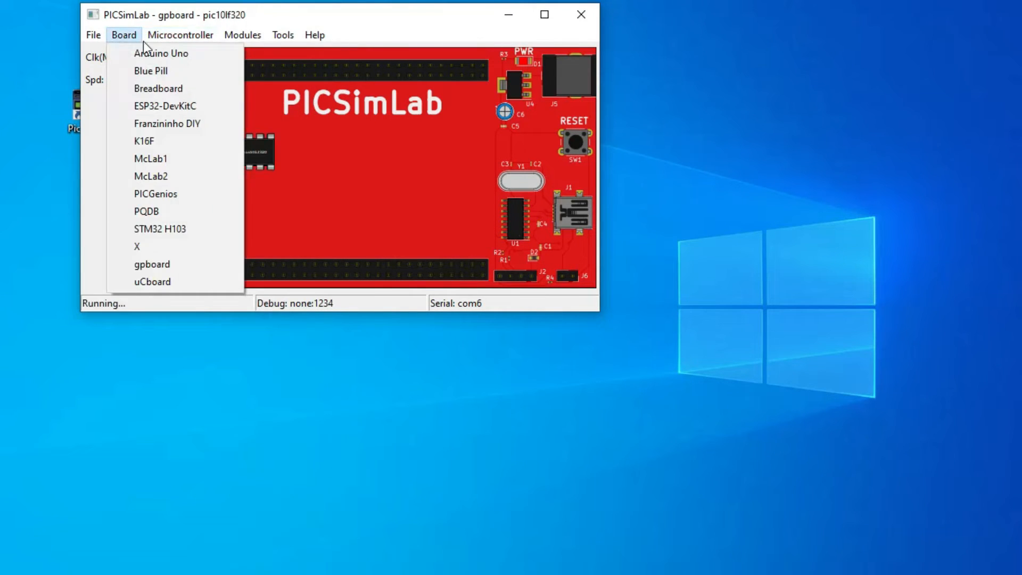
{"action": "mouse_move", "coordinate": [140, 34]}
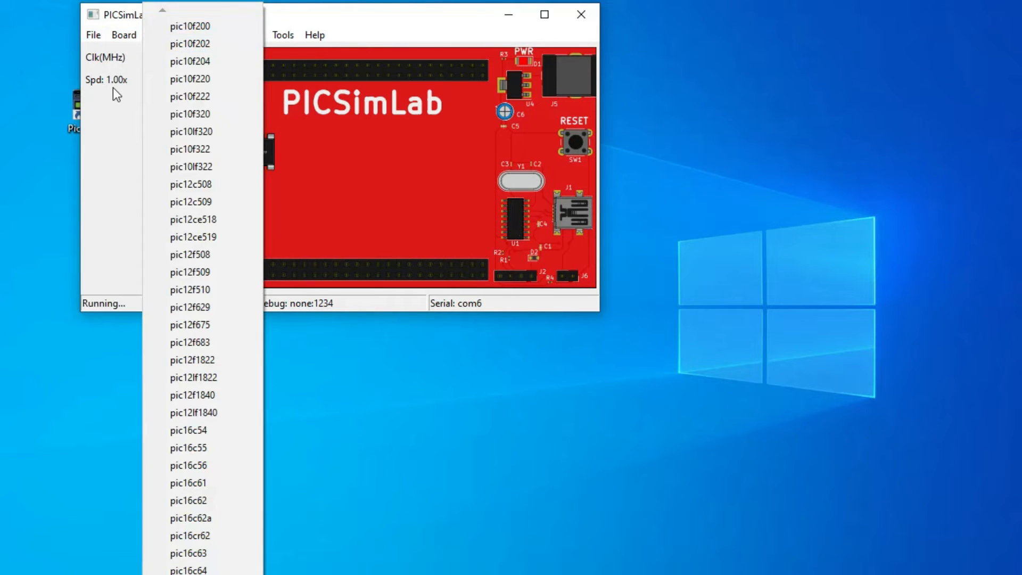
{"action": "left_click", "coordinate": [113, 87]}
{"action": "left_click", "coordinate": [174, 38]}
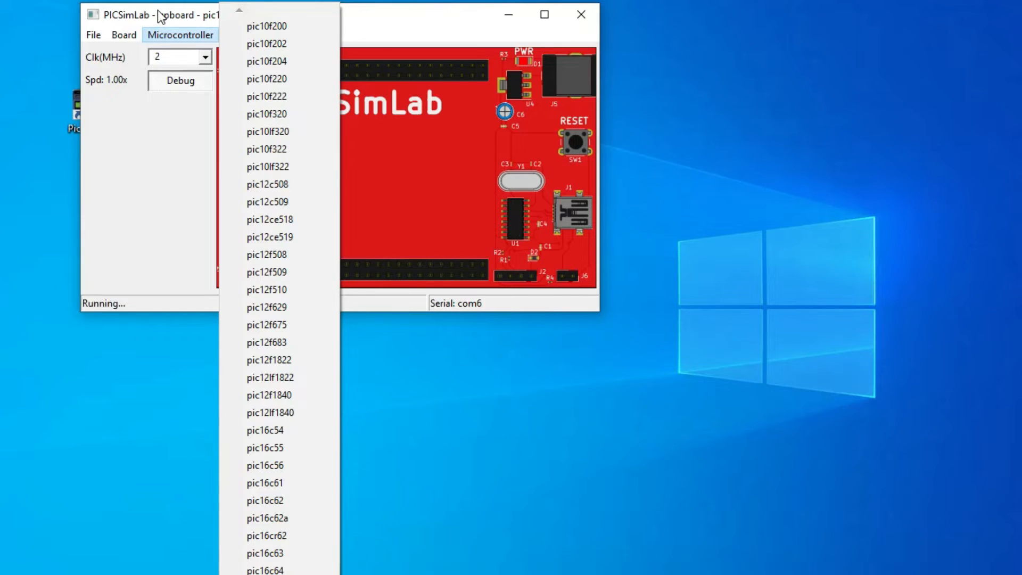
Switch to the Breadboard board and set its microcontroller to PIC18F4550
{"action": "mouse_move", "coordinate": [129, 31]}
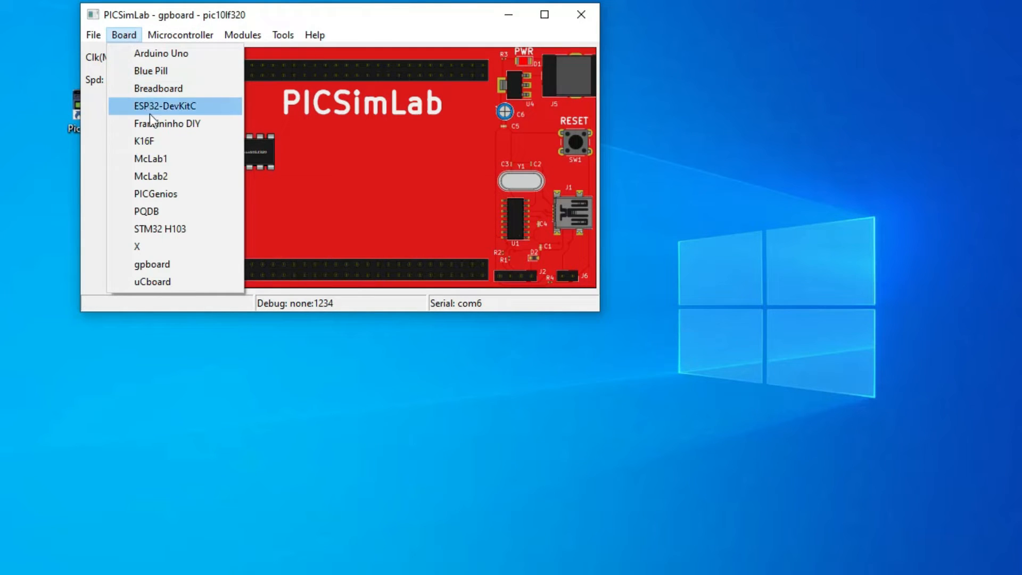
{"action": "left_click", "coordinate": [177, 91]}
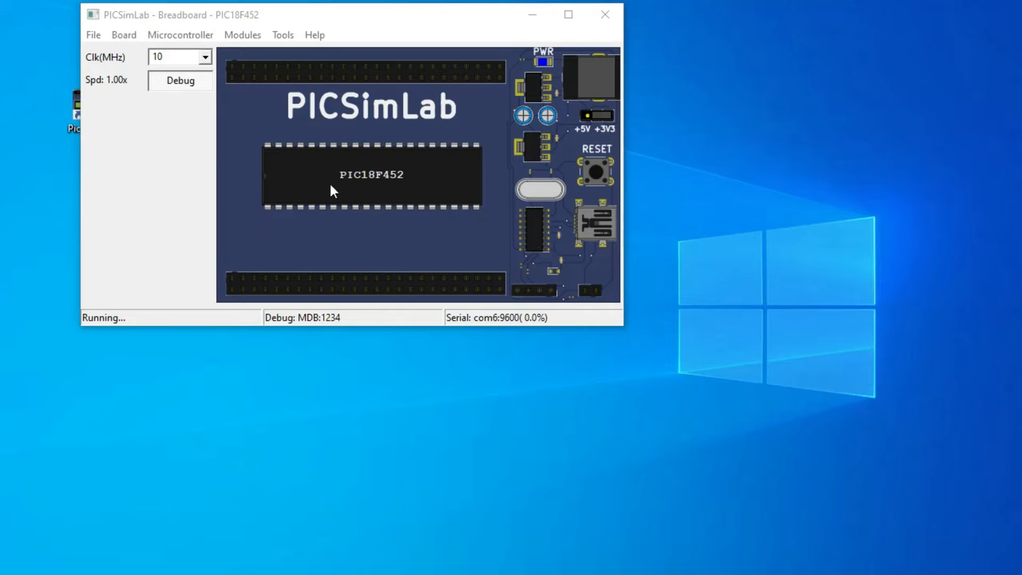
{"action": "left_click", "coordinate": [168, 35]}
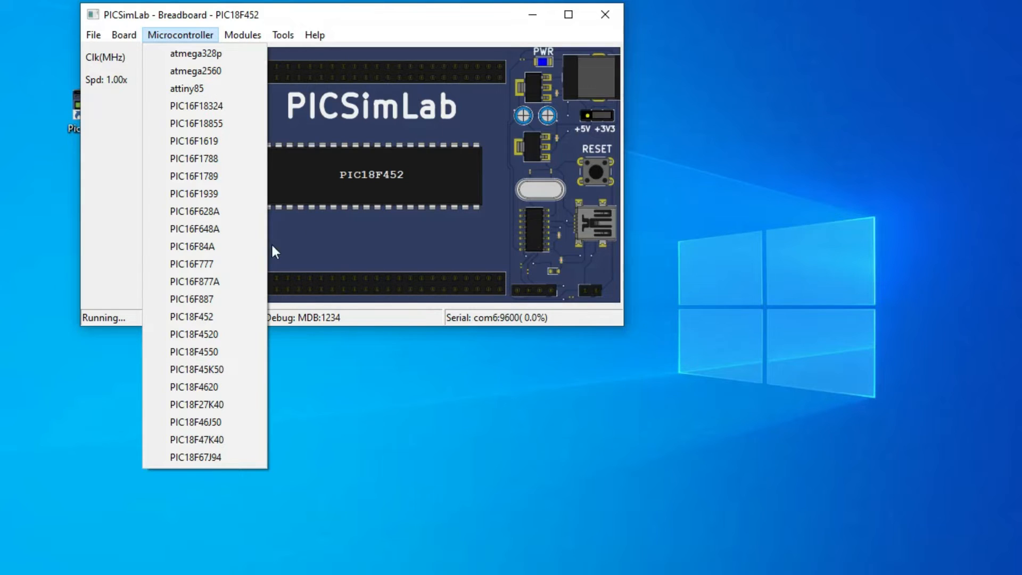
{"action": "left_click", "coordinate": [202, 356]}
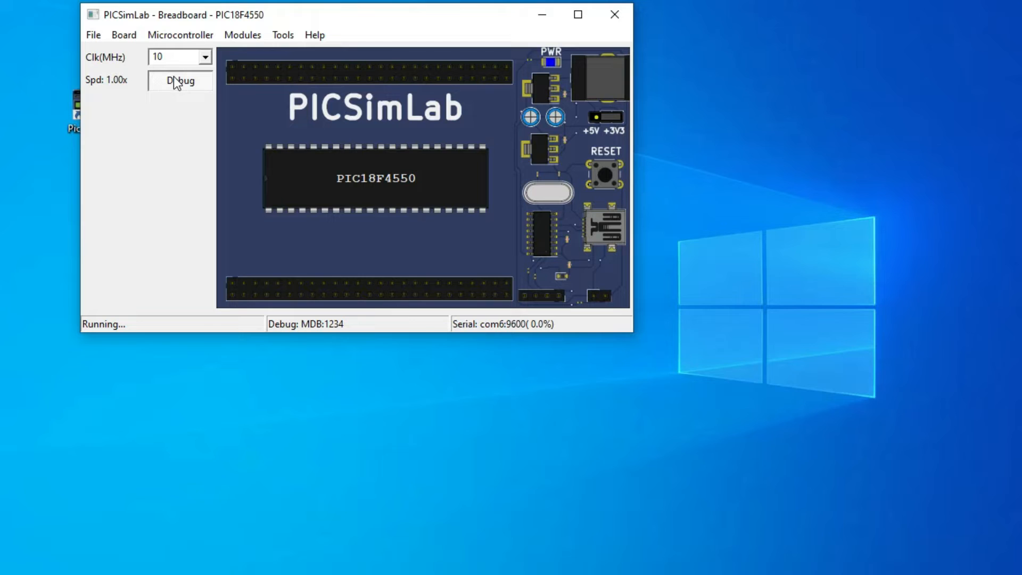
Open the Spare parts module and add a DHT11 temperature and humidity sensor to it
{"action": "left_click", "coordinate": [238, 37]}
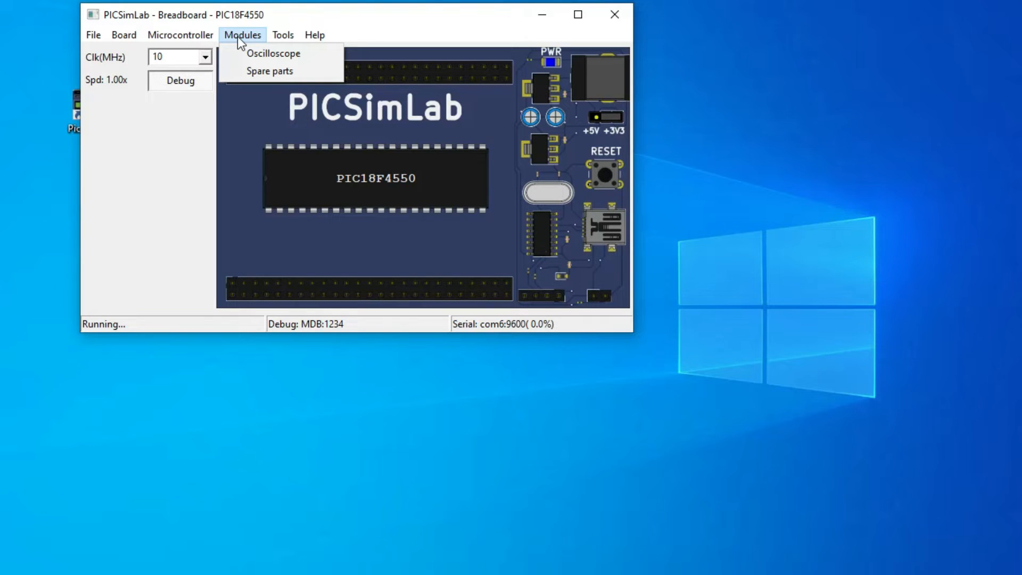
{"action": "left_click", "coordinate": [260, 73]}
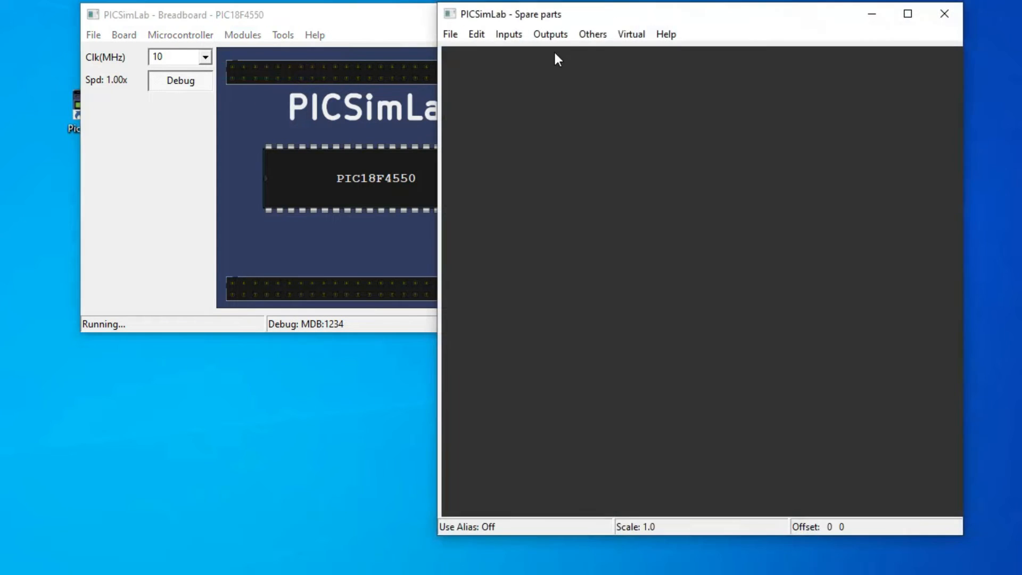
{"action": "left_click_drag", "start_coordinate": [616, 20], "coordinate": [584, 20]}
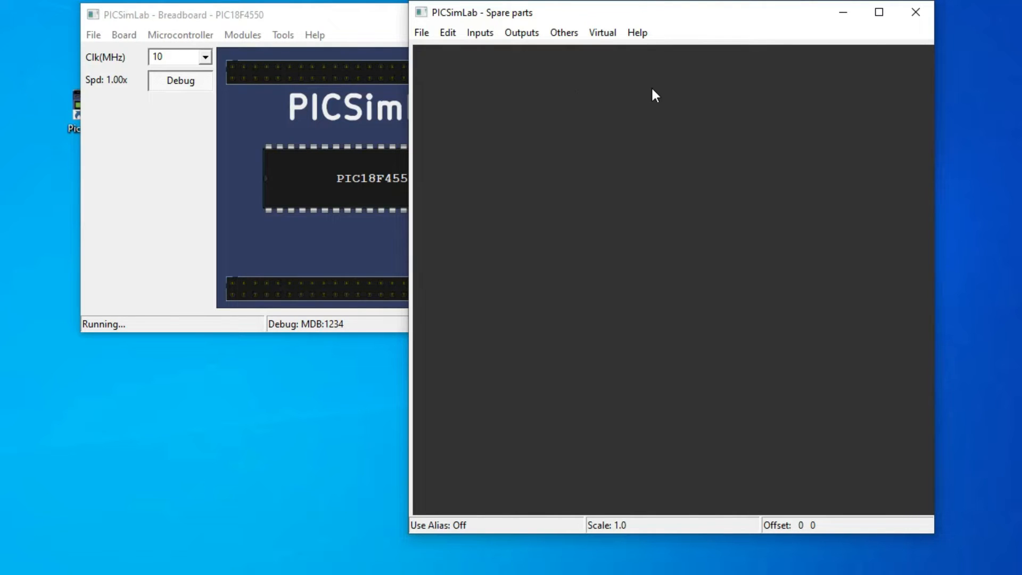
{"action": "left_click", "coordinate": [483, 34]}
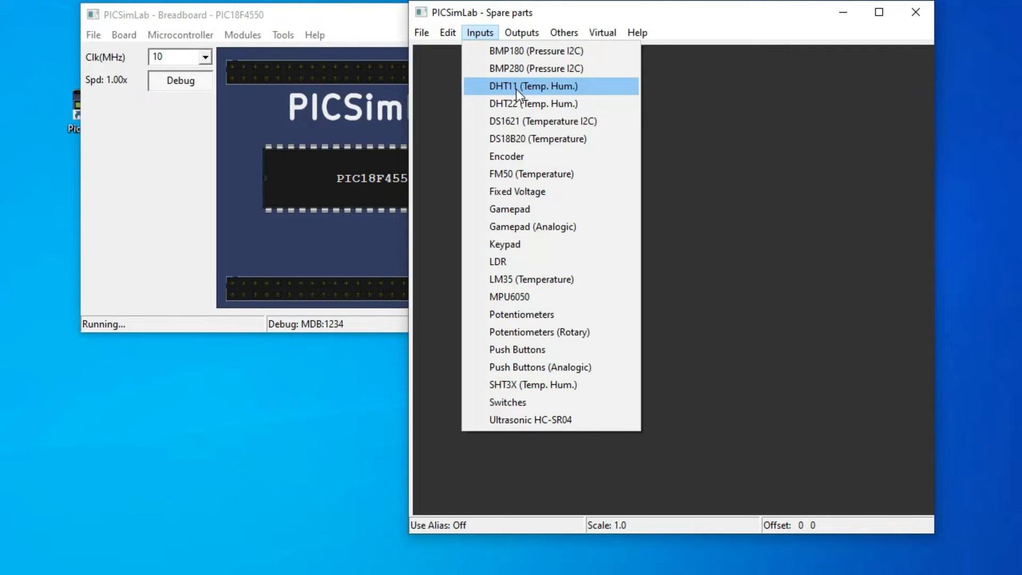
{"action": "left_click", "coordinate": [518, 88]}
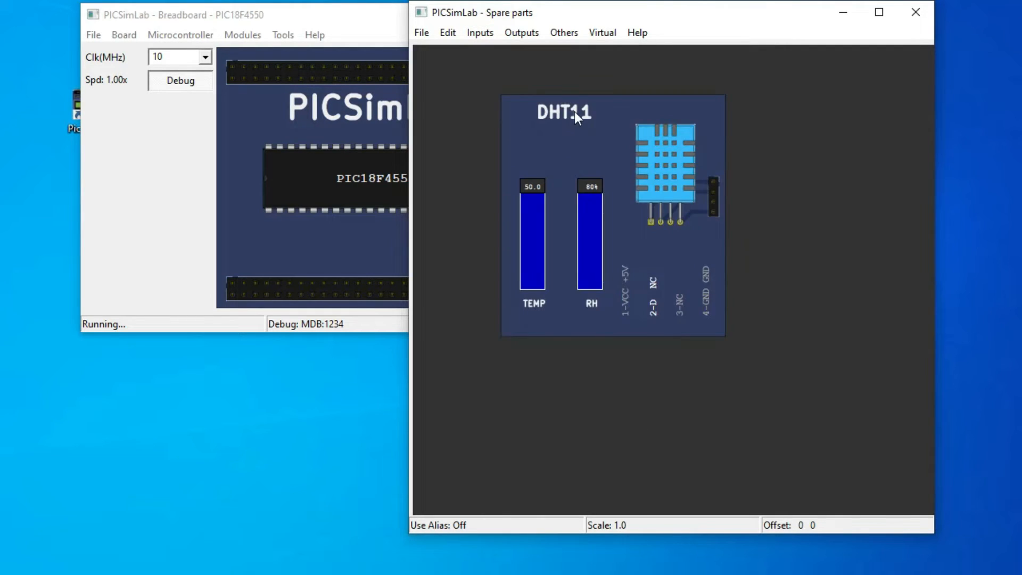
{"action": "left_click_drag", "start_coordinate": [533, 186], "coordinate": [533, 189]}
{"action": "left_click_drag", "start_coordinate": [537, 237], "coordinate": [532, 183]}
Arrange the Breadboard window and the Spare parts window side by side, with Spare parts in front
{"action": "left_click_drag", "start_coordinate": [341, 22], "coordinate": [315, 23]}
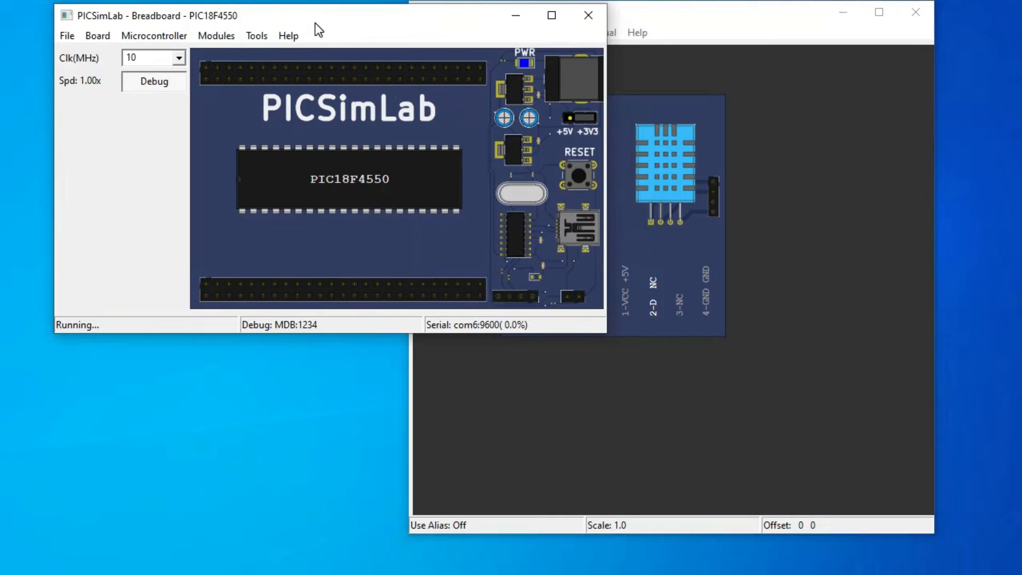
{"action": "left_click", "coordinate": [804, 90]}
{"action": "left_click_drag", "start_coordinate": [753, 27], "coordinate": [841, 31]}
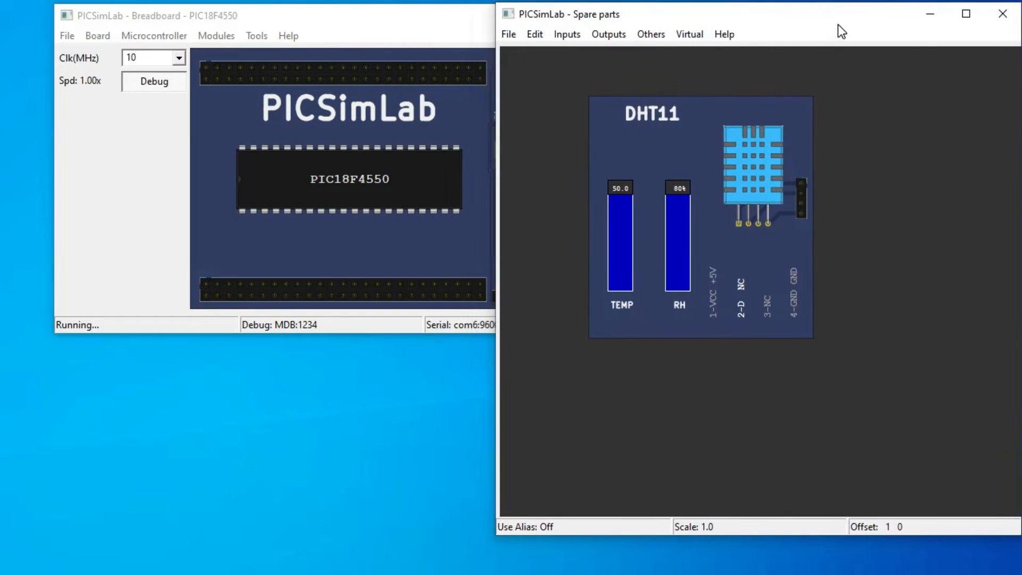
{"action": "left_click", "coordinate": [455, 46]}
{"action": "left_click_drag", "start_coordinate": [355, 31], "coordinate": [274, 33]}
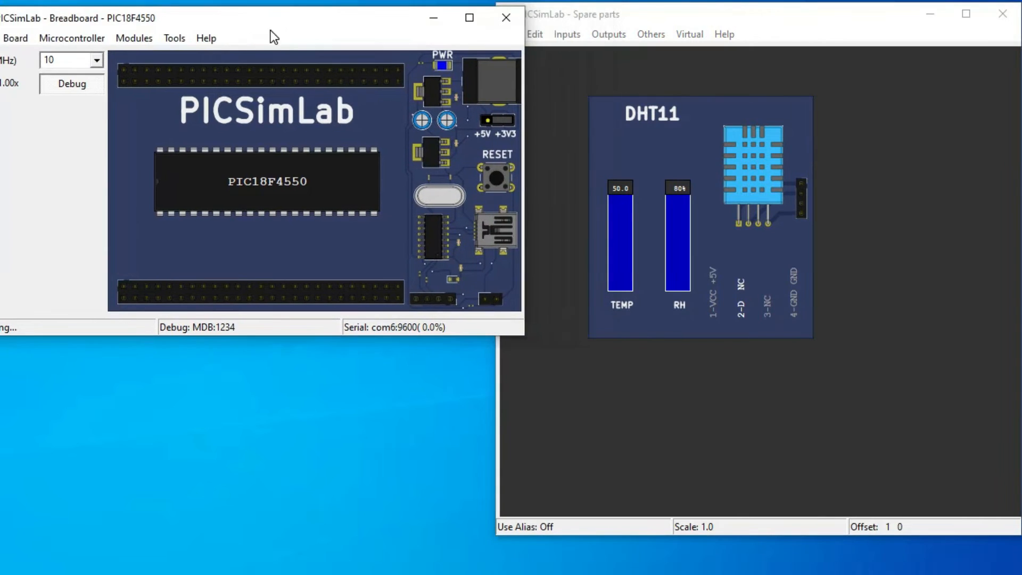
{"action": "left_click", "coordinate": [549, 11]}
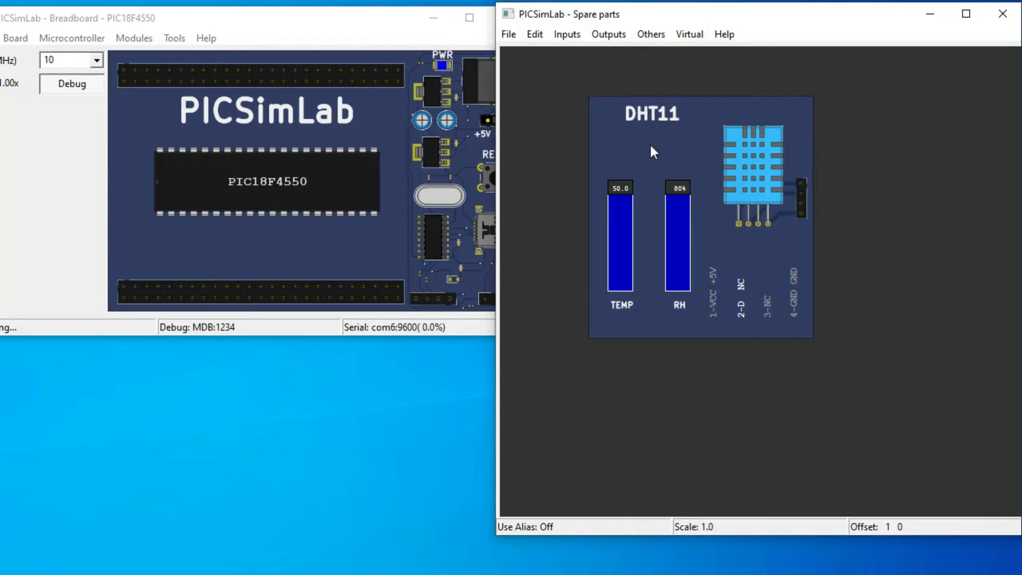
Set the DHT11 sensor's temperature to 19.0 and its relative humidity to 60%
{"action": "left_click", "coordinate": [627, 196]}
{"action": "left_click_drag", "start_coordinate": [621, 287], "coordinate": [626, 193]}
{"action": "left_click_drag", "start_coordinate": [620, 192], "coordinate": [624, 207]}
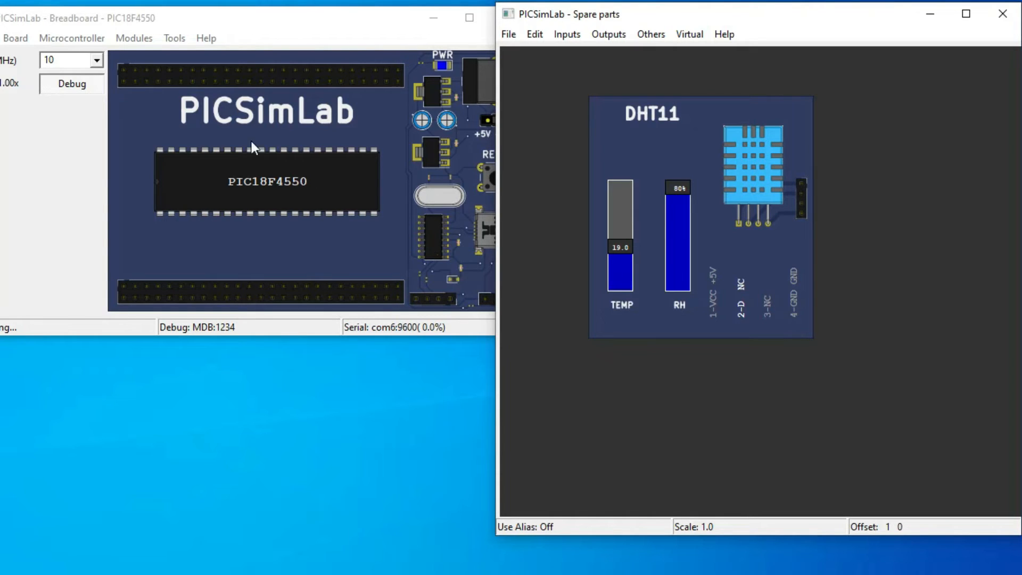
{"action": "left_click_drag", "start_coordinate": [692, 186], "coordinate": [691, 206]}
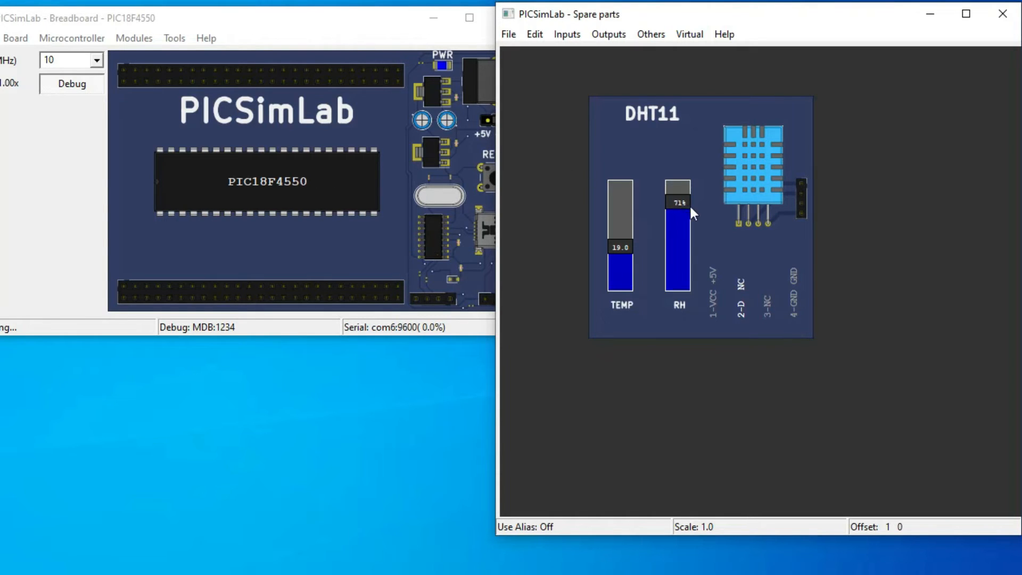
Add a DS1621 I2C temperature sensor below the DHT11 in the Spare parts workspace
{"action": "left_click", "coordinate": [579, 33]}
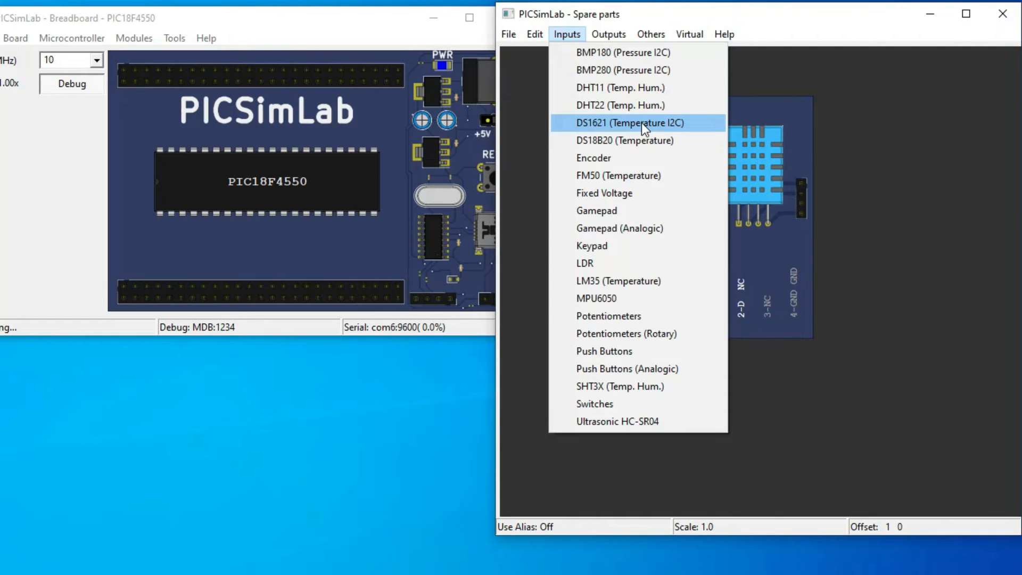
{"action": "left_click", "coordinate": [641, 122]}
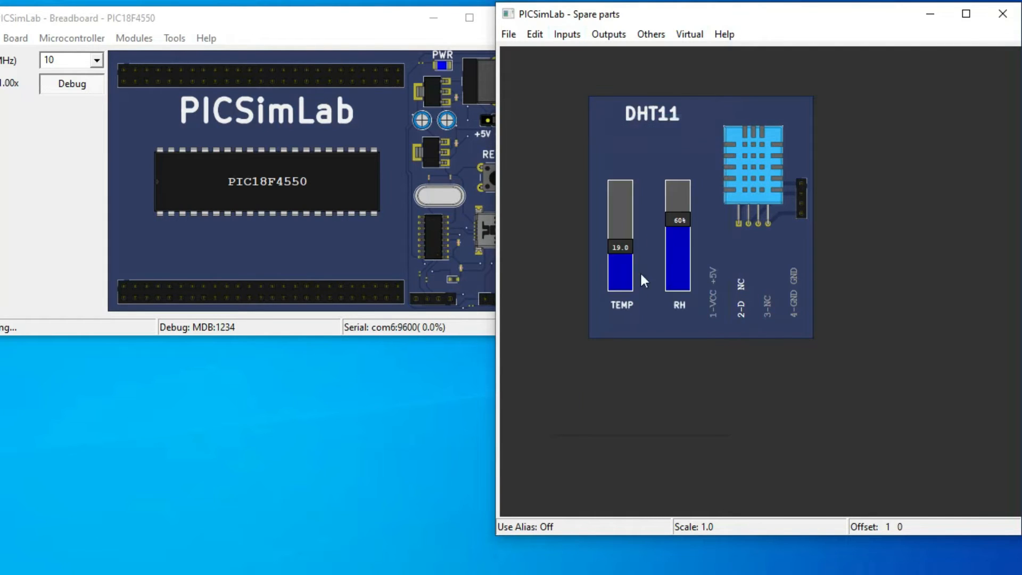
{"action": "left_click", "coordinate": [593, 397]}
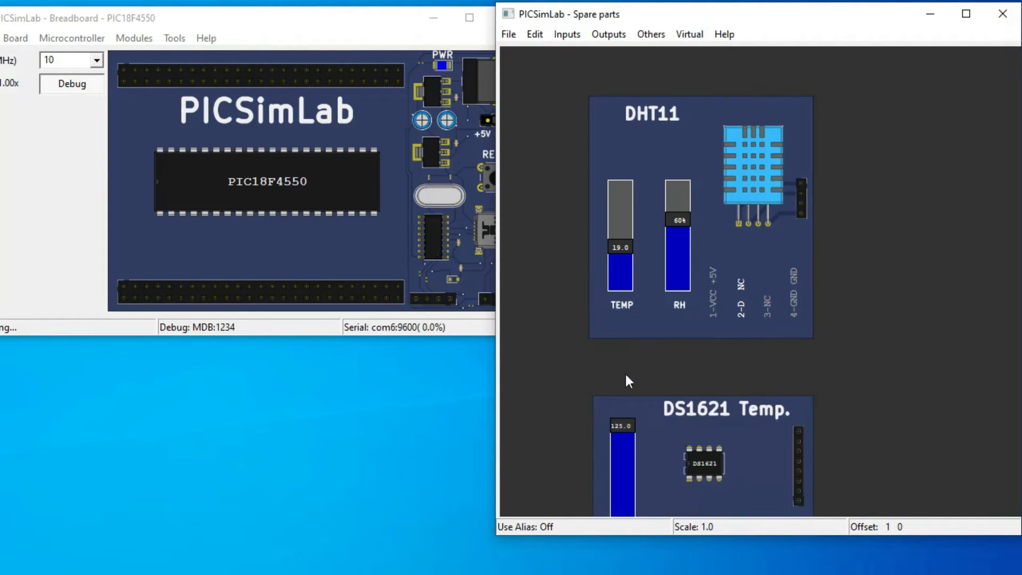
Delete the DHT11 sensor and move the DS1621 sensor up into the freed space
{"action": "right_click", "coordinate": [670, 414]}
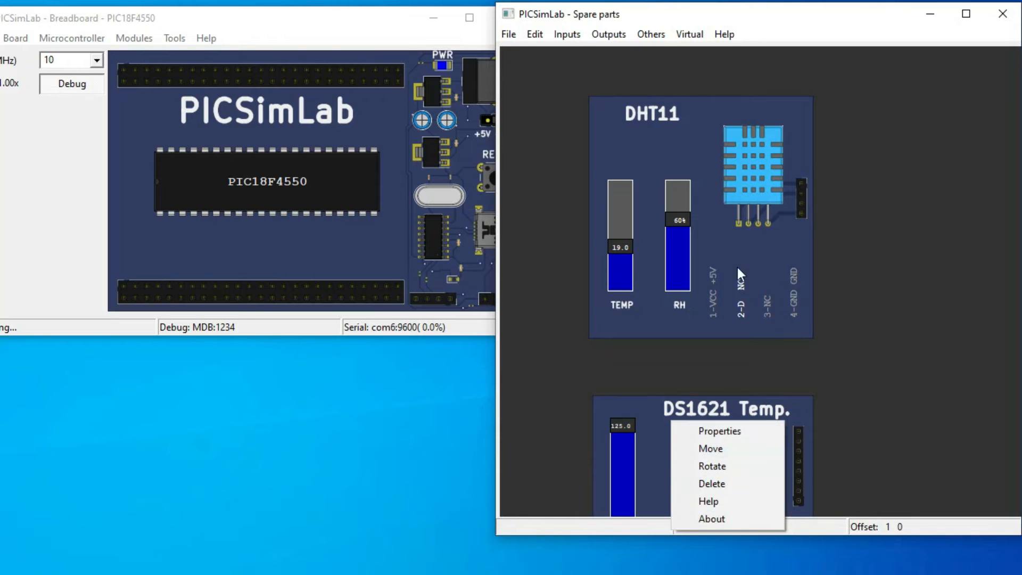
{"action": "right_click", "coordinate": [725, 250]}
{"action": "left_click", "coordinate": [780, 303]}
{"action": "right_click", "coordinate": [734, 421]}
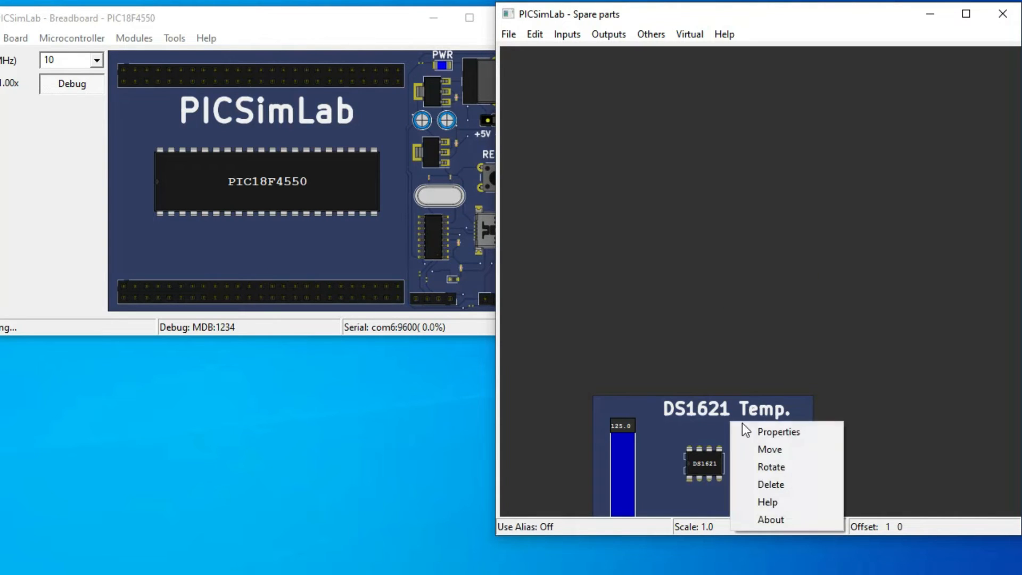
{"action": "left_click", "coordinate": [772, 450]}
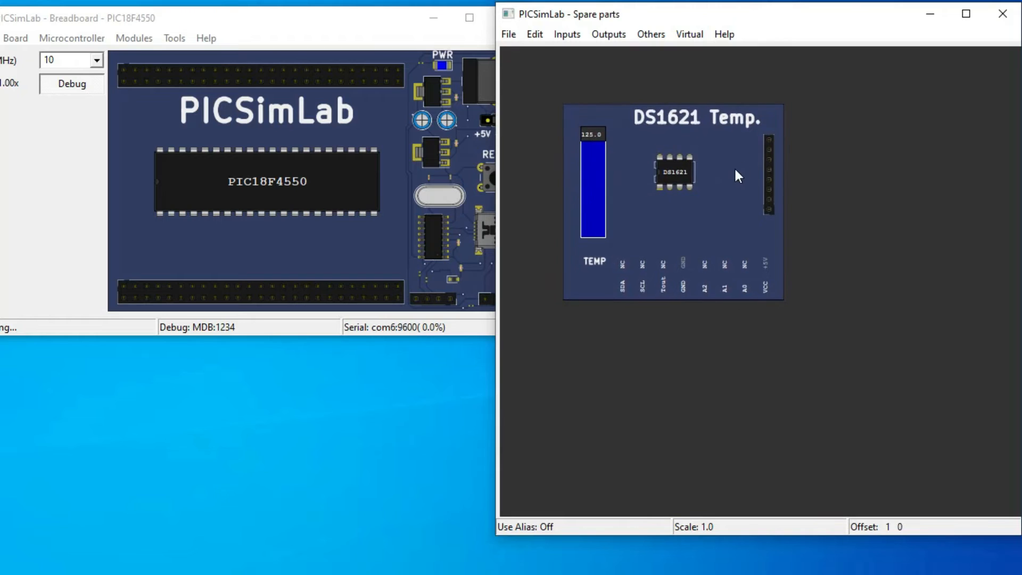
Lower the DS1621 sensor's temperature on its TEMP slider and raise it back to 125.0
{"action": "left_click", "coordinate": [692, 158]}
{"action": "left_click_drag", "start_coordinate": [602, 151], "coordinate": [591, 125]}
{"action": "left_click", "coordinate": [592, 232]}
{"action": "left_click_drag", "start_coordinate": [592, 232], "coordinate": [595, 120]}
Add a 7 Segments Display beside the DS1621 sensor and move it so the whole module fits in the workspace
{"action": "left_click", "coordinate": [572, 38]}
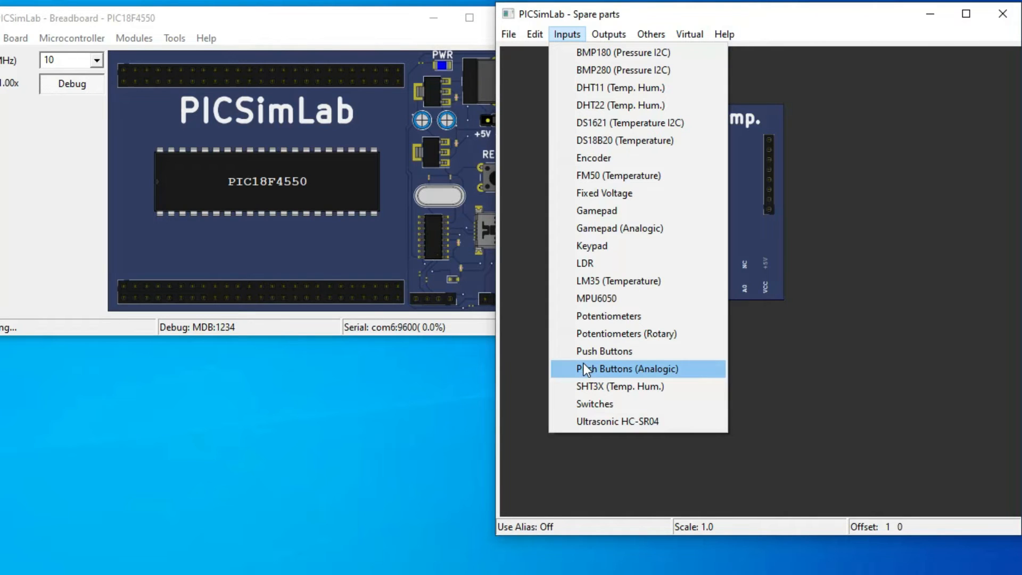
{"action": "mouse_move", "coordinate": [608, 33]}
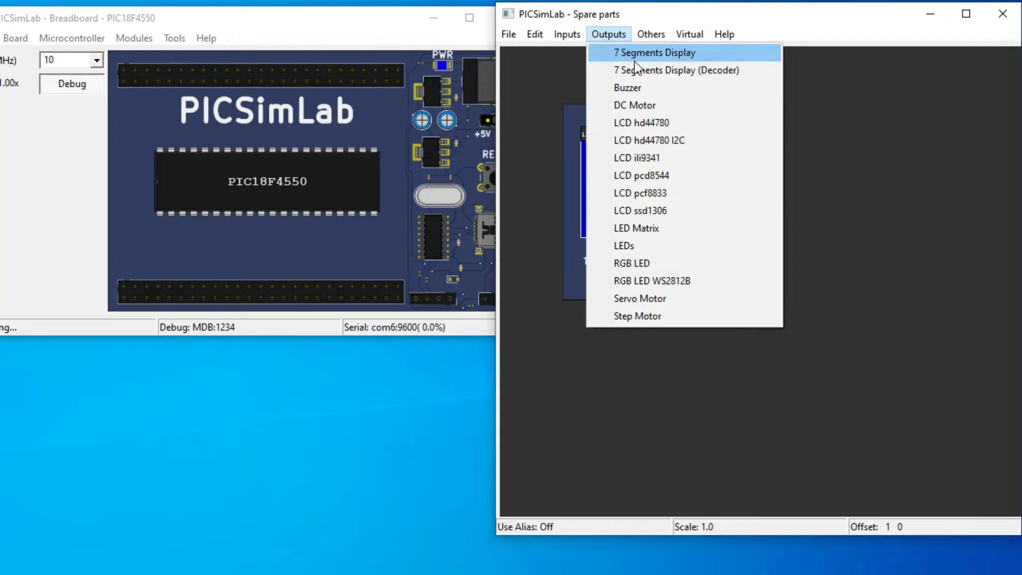
{"action": "left_click", "coordinate": [635, 58]}
{"action": "left_click", "coordinate": [851, 124]}
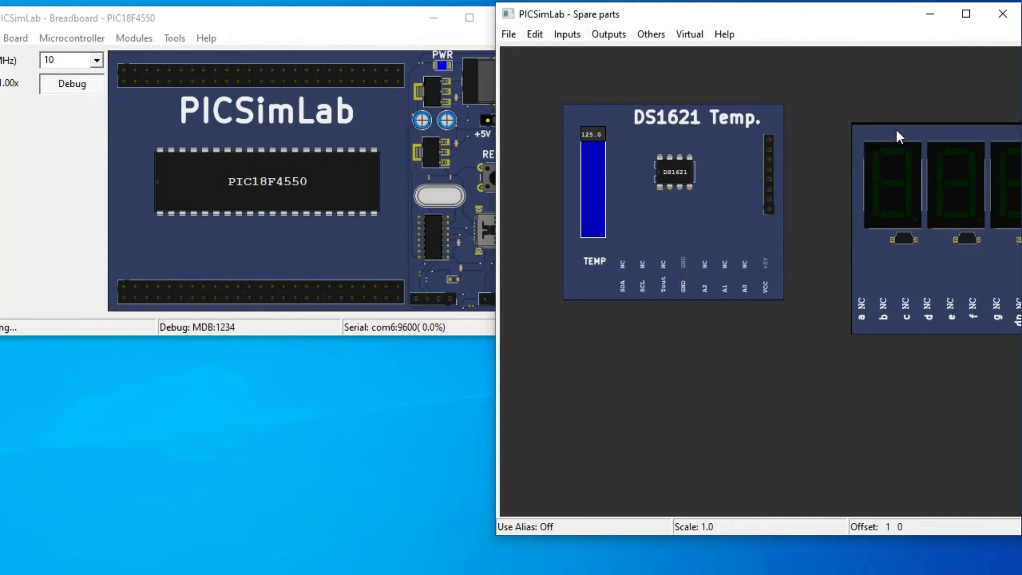
{"action": "right_click", "coordinate": [894, 130]}
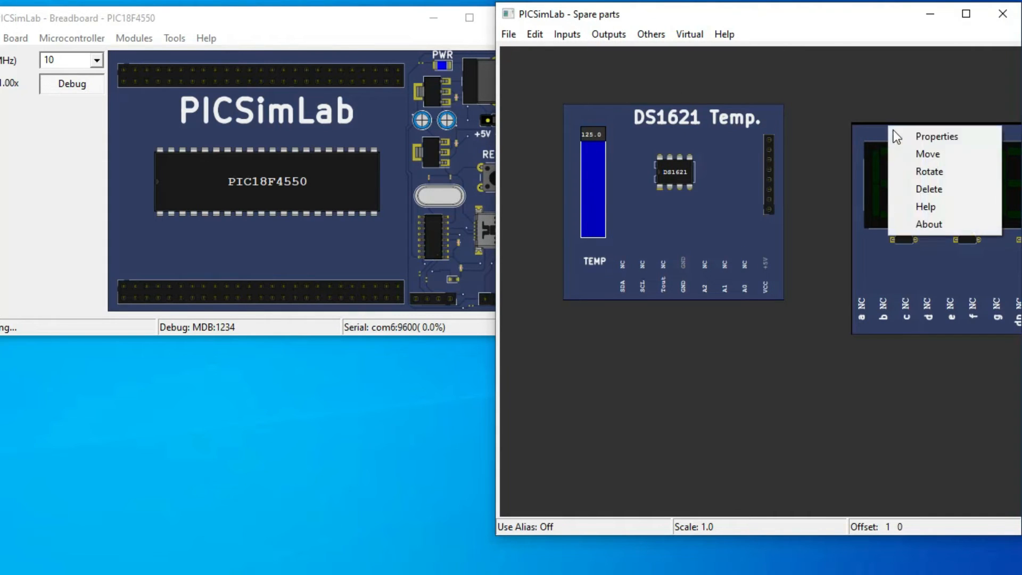
{"action": "left_click", "coordinate": [919, 154]}
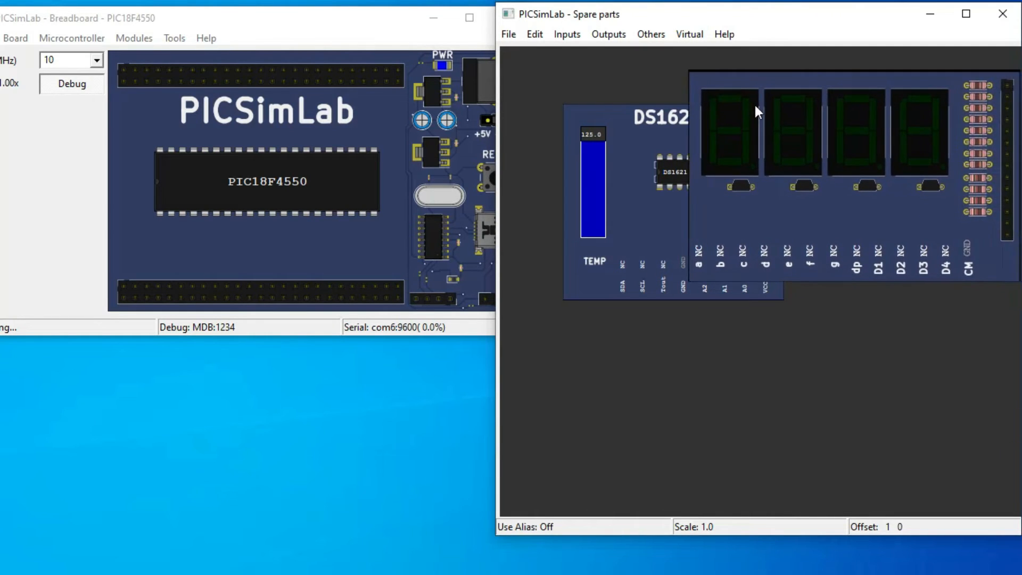
{"action": "left_click", "coordinate": [754, 104]}
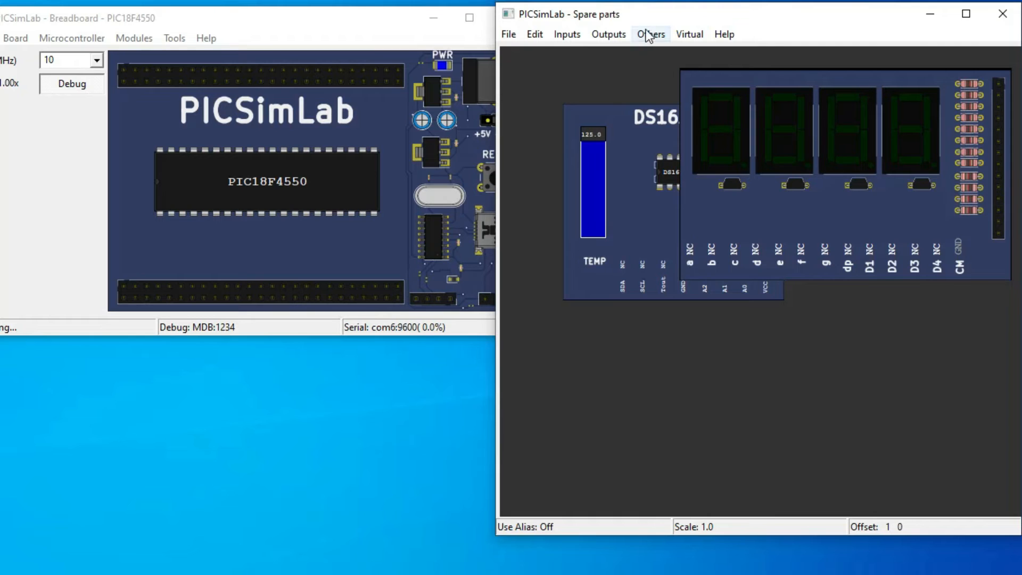
Add an LEDs module below the DS1621 sensor and the 7 Segments Display
{"action": "left_click", "coordinate": [567, 37]}
{"action": "mouse_move", "coordinate": [601, 43]}
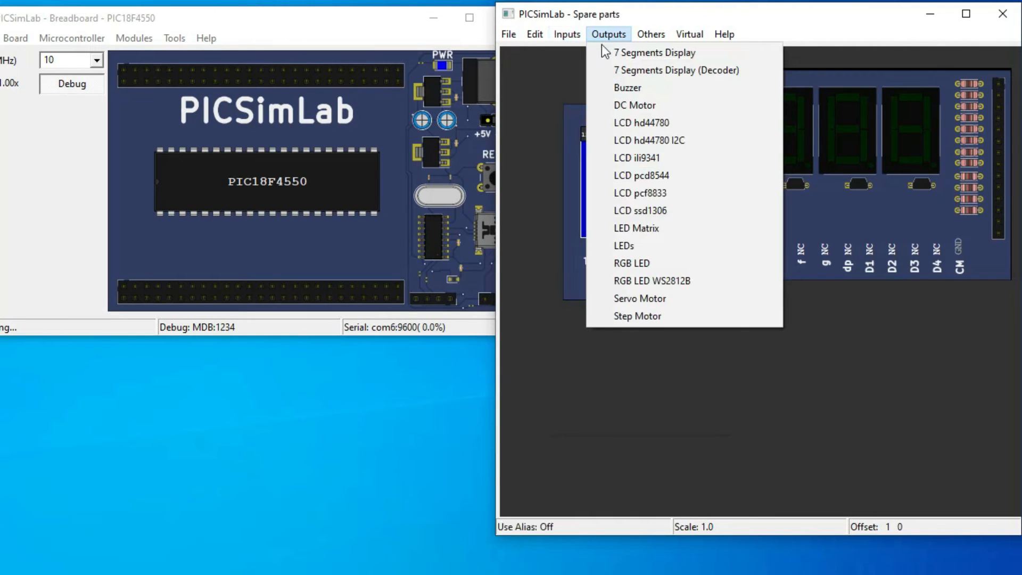
{"action": "left_click", "coordinate": [642, 246]}
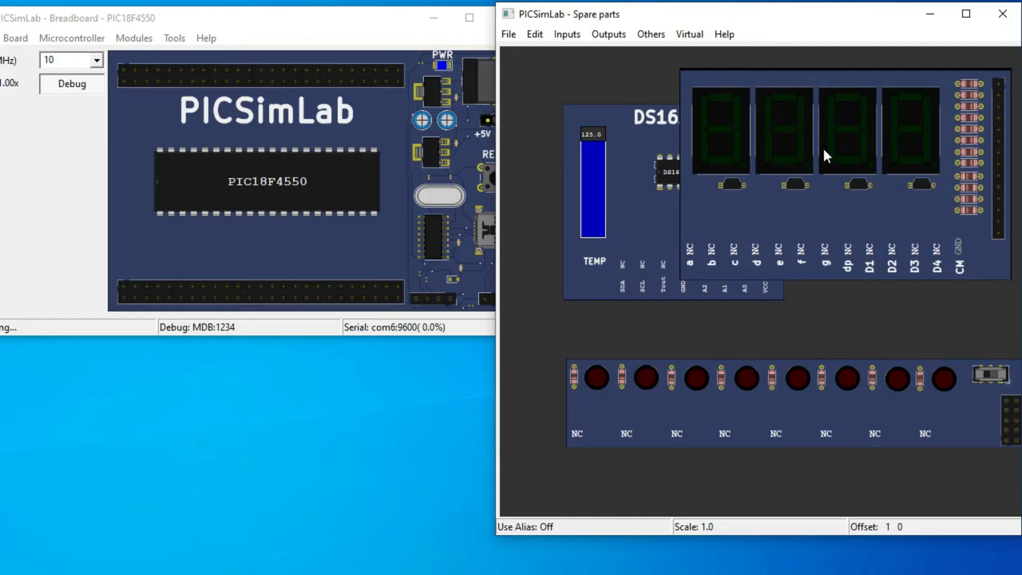
Rotate the 7 Segments Display, and delete it and the other modules to clear the Spare parts workspace
{"action": "right_click", "coordinate": [908, 137]}
{"action": "left_click", "coordinate": [928, 181]}
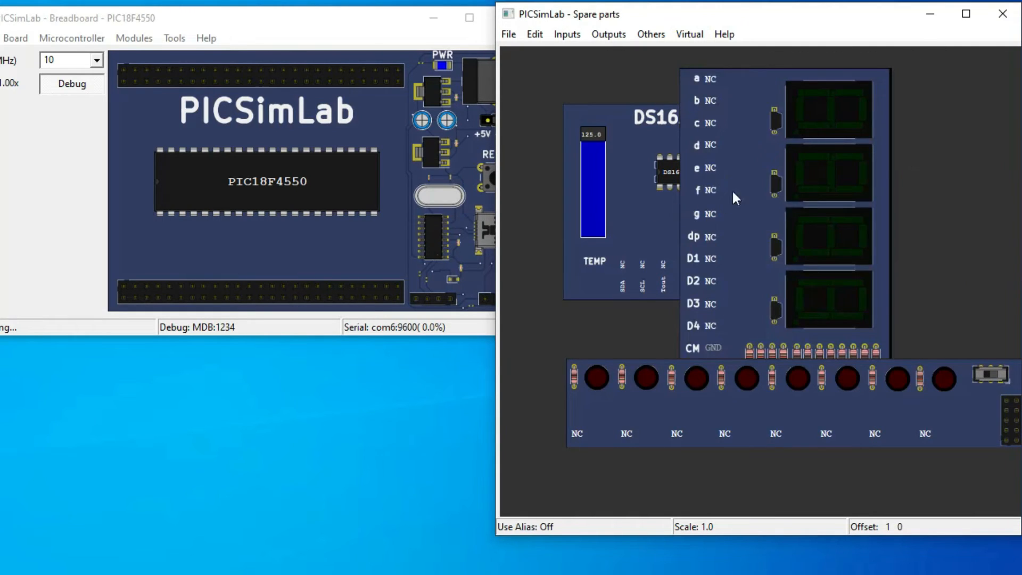
{"action": "right_click", "coordinate": [778, 181]}
{"action": "left_click", "coordinate": [817, 243]}
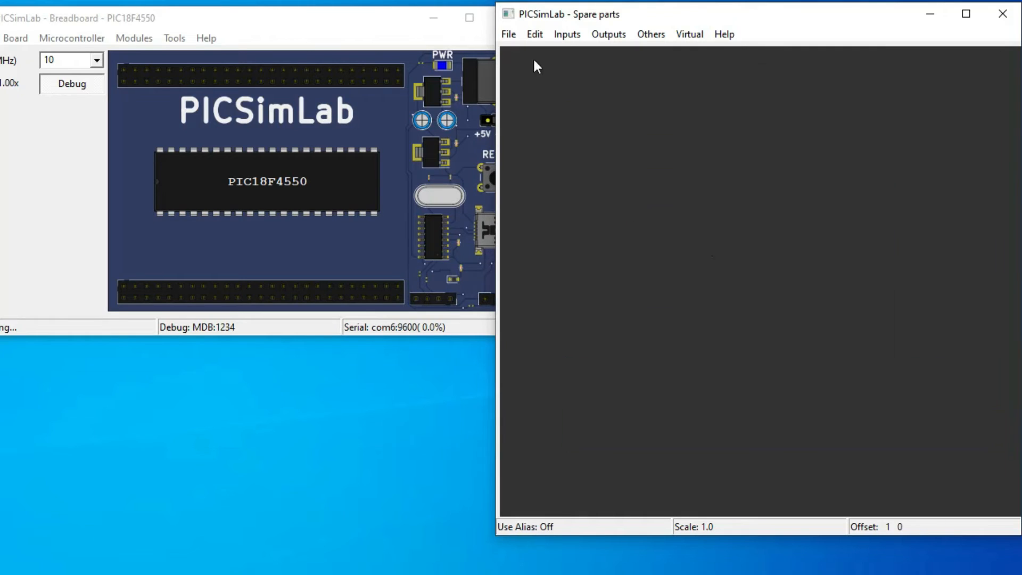
Change the Breadboard's microcontroller to PIC18F452
{"action": "left_click", "coordinate": [226, 112]}
{"action": "left_click", "coordinate": [71, 38]}
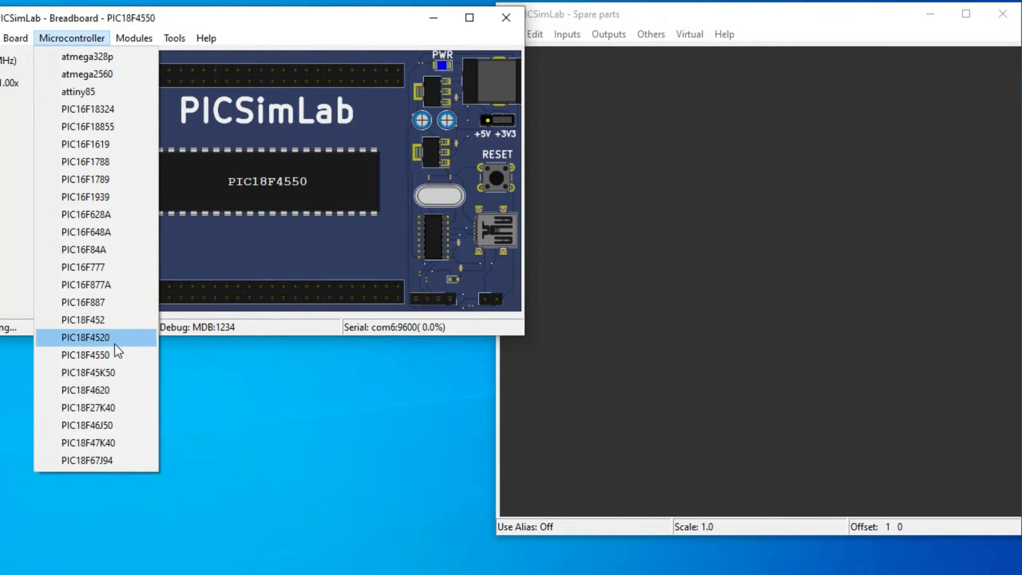
{"action": "left_click", "coordinate": [98, 321]}
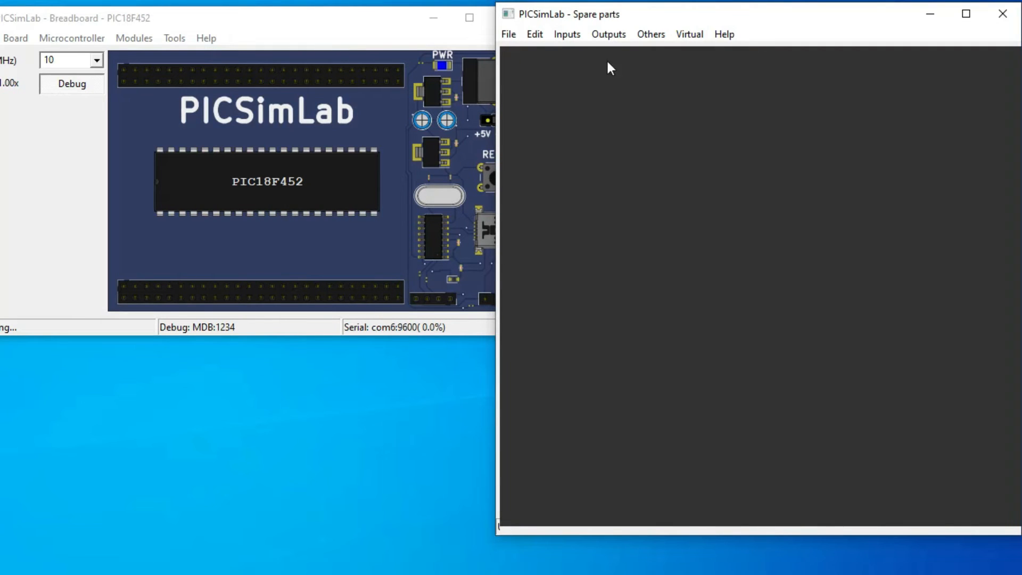
Add a Switches module in the upper part of the empty Spare parts workspace
{"action": "left_click", "coordinate": [567, 34]}
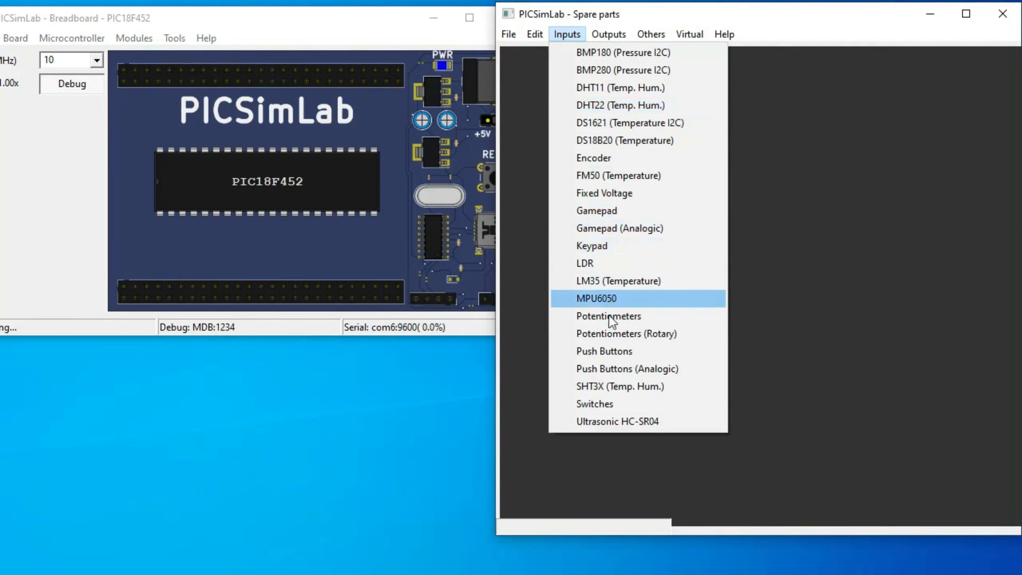
{"action": "left_click", "coordinate": [599, 403]}
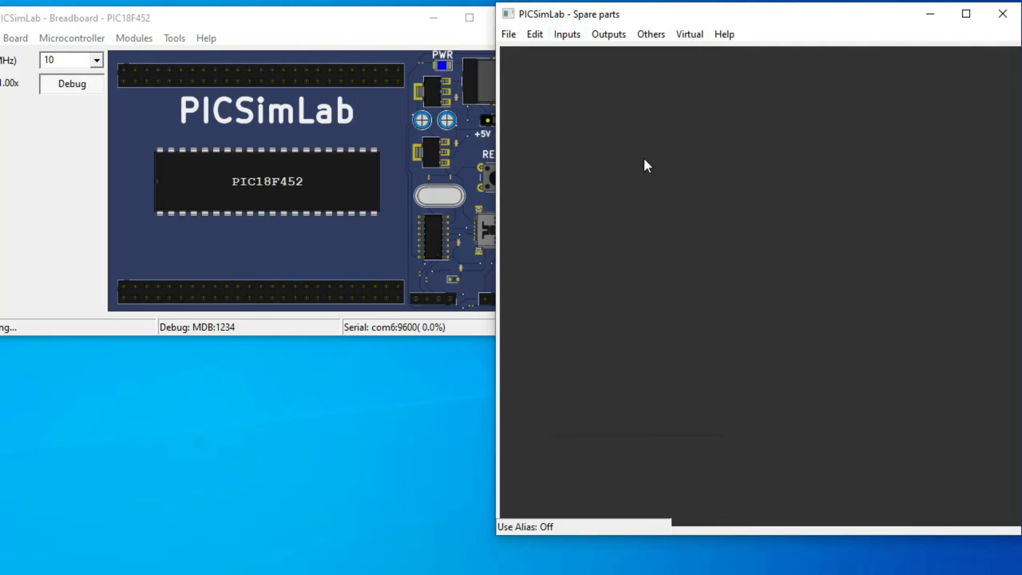
{"action": "left_click", "coordinate": [609, 119]}
{"action": "right_click", "coordinate": [686, 177]}
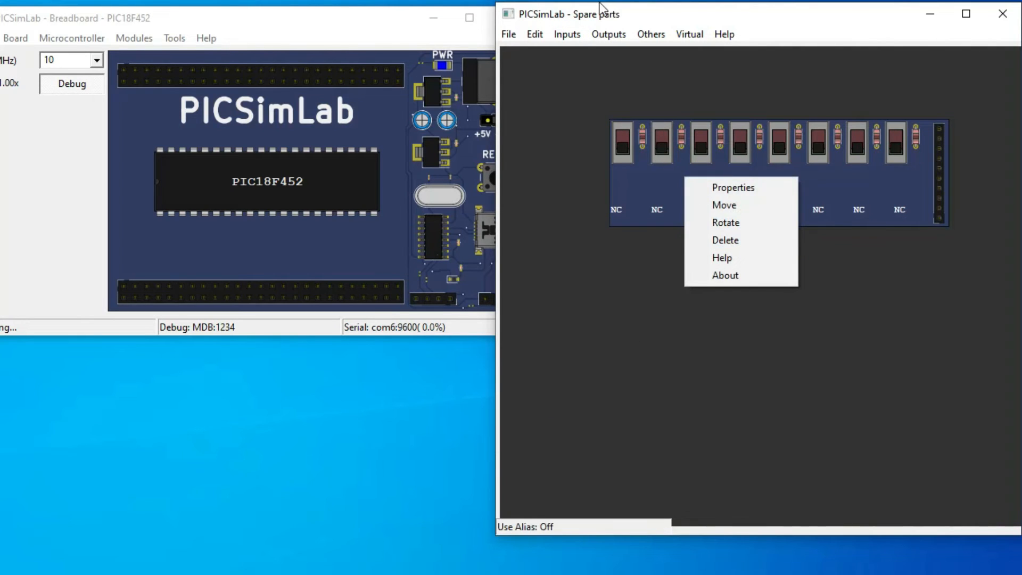
Add an LEDs module below the Switches module
{"action": "left_click", "coordinate": [600, 35]}
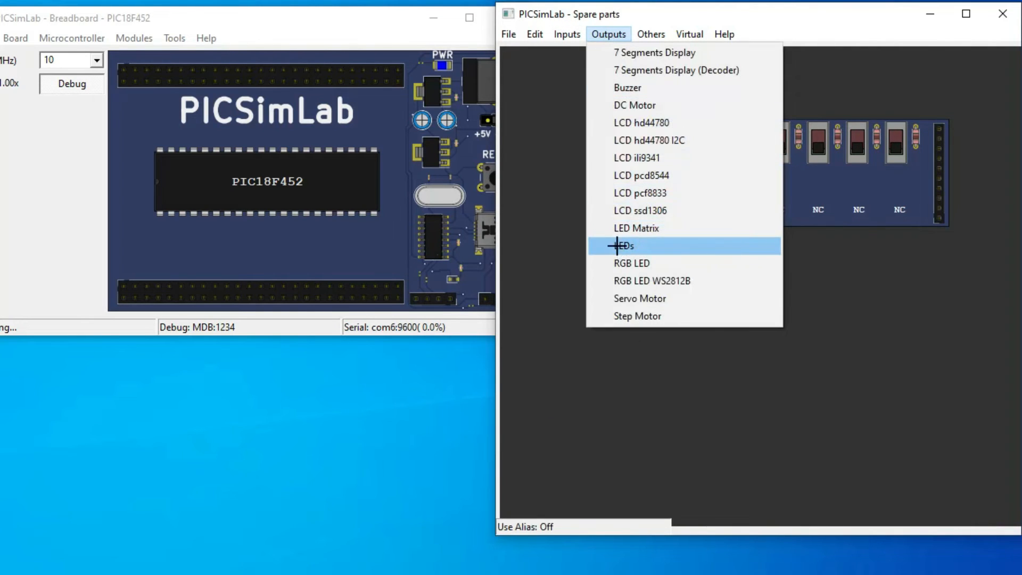
{"action": "left_click", "coordinate": [617, 246]}
{"action": "left_click", "coordinate": [587, 309]}
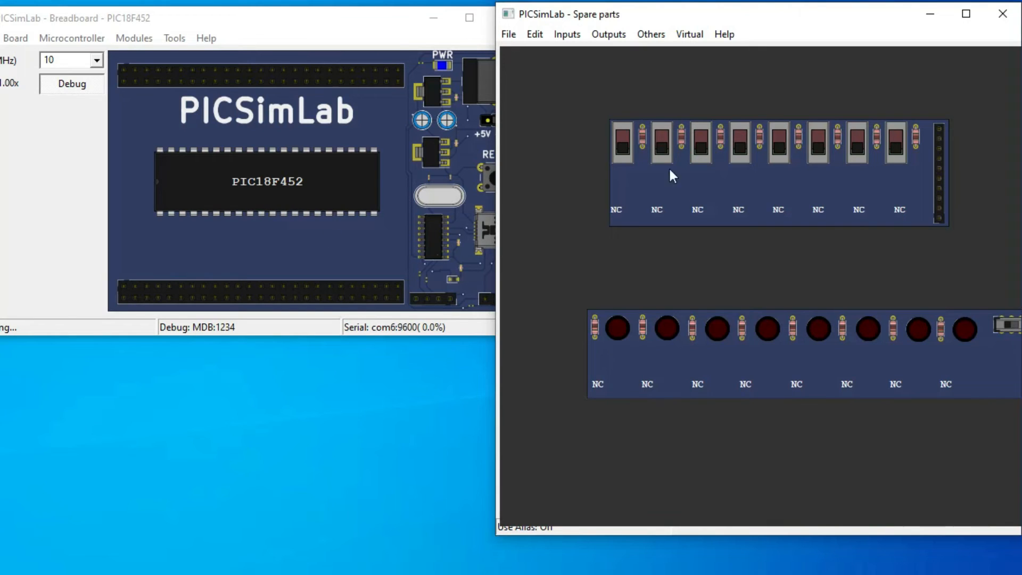
Assign Pin 1 of the Switches module to 15 RC0 in its properties
{"action": "right_click", "coordinate": [793, 176]}
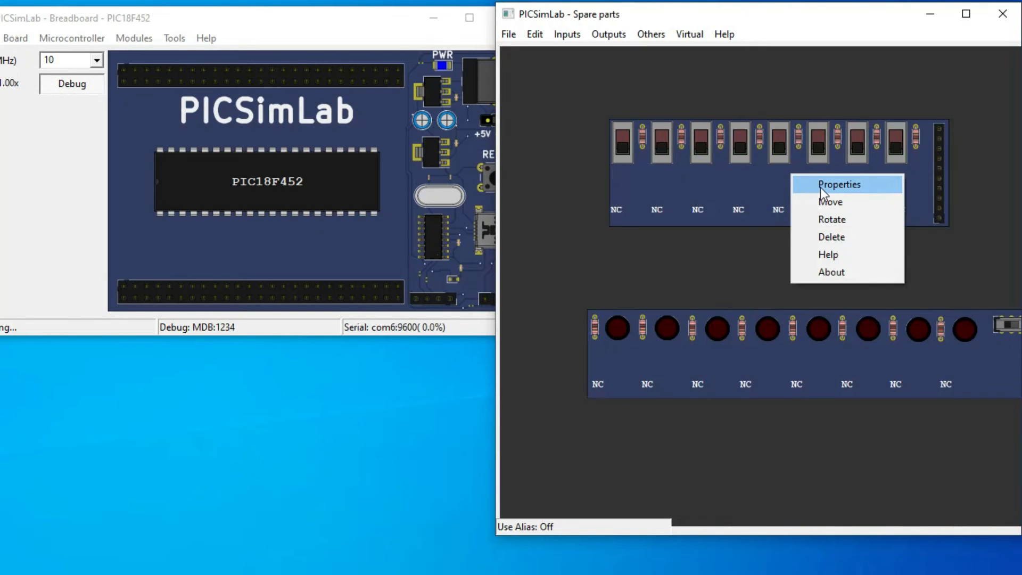
{"action": "right_click", "coordinate": [672, 180]}
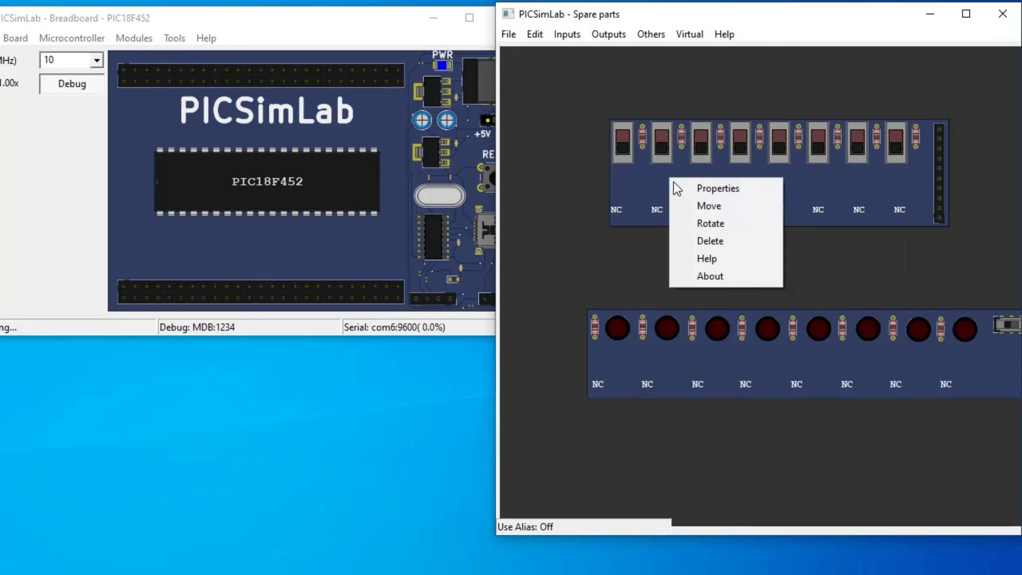
{"action": "left_click", "coordinate": [712, 192]}
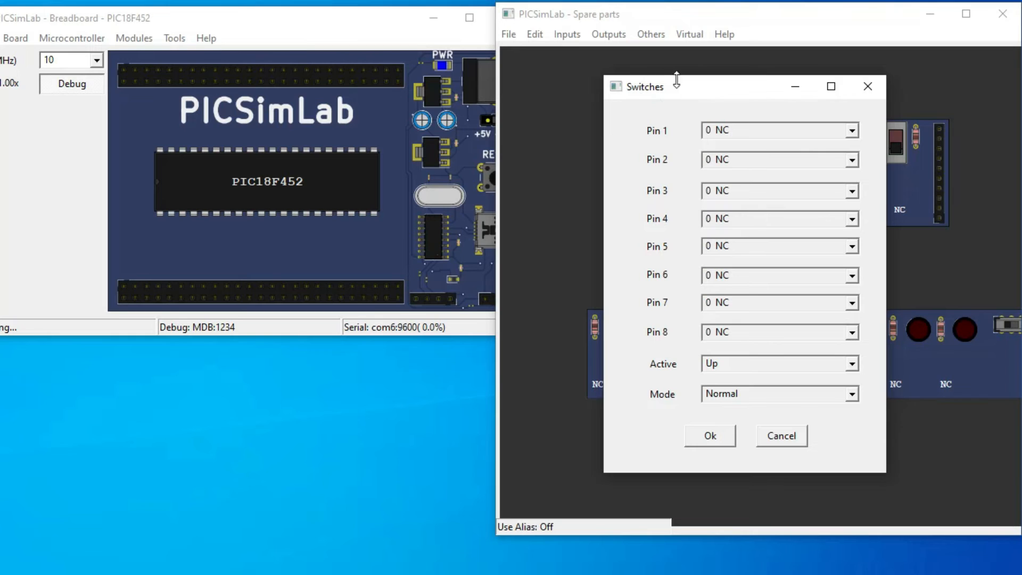
{"action": "left_click", "coordinate": [852, 130]}
{"action": "left_click_drag", "start_coordinate": [856, 165], "coordinate": [854, 194]}
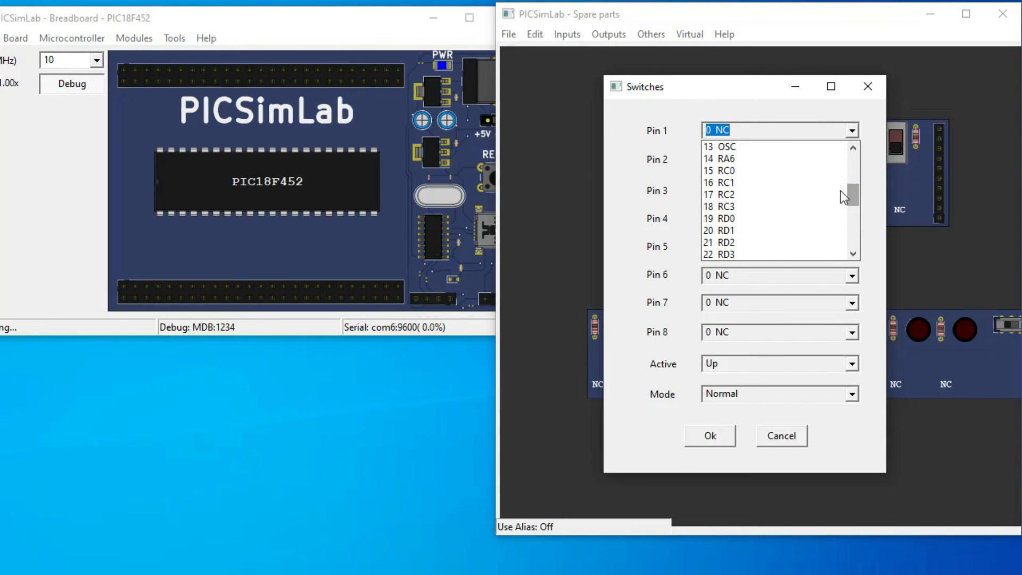
{"action": "left_click", "coordinate": [755, 169]}
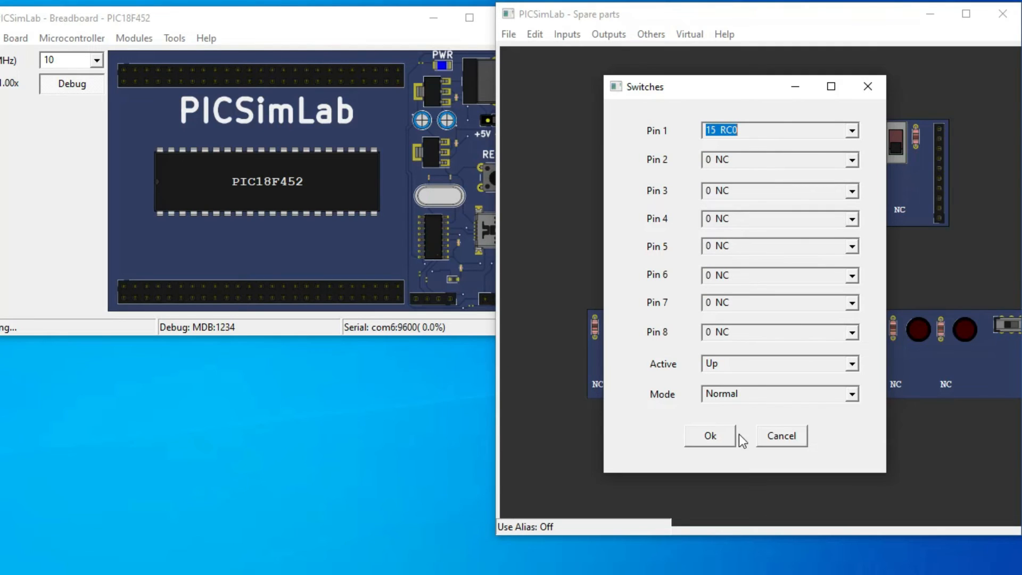
{"action": "left_click", "coordinate": [721, 438]}
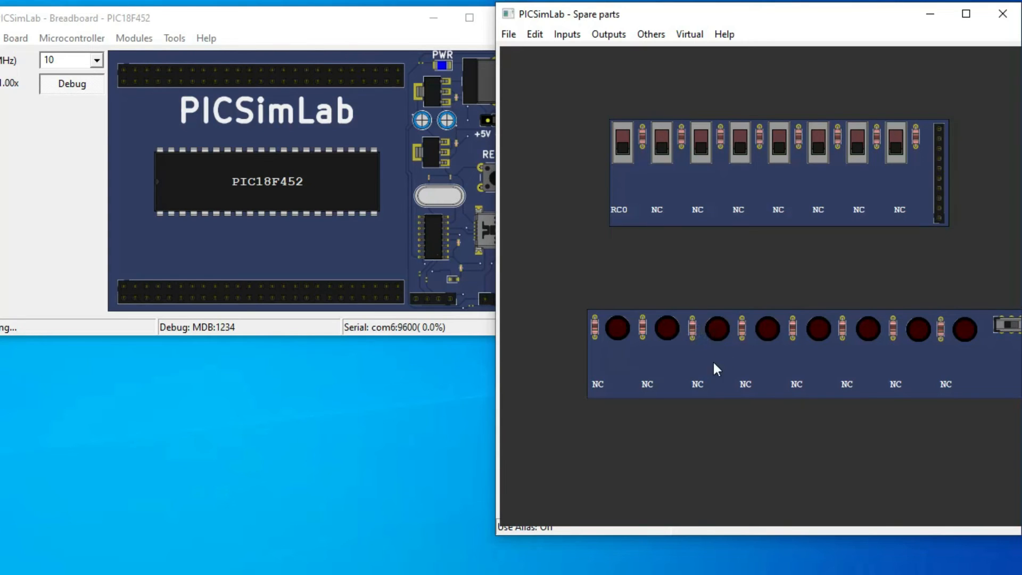
Close the LEDs properties unchanged and move the LEDs module so it fits fully just below the switches
{"action": "double_click", "coordinate": [743, 373]}
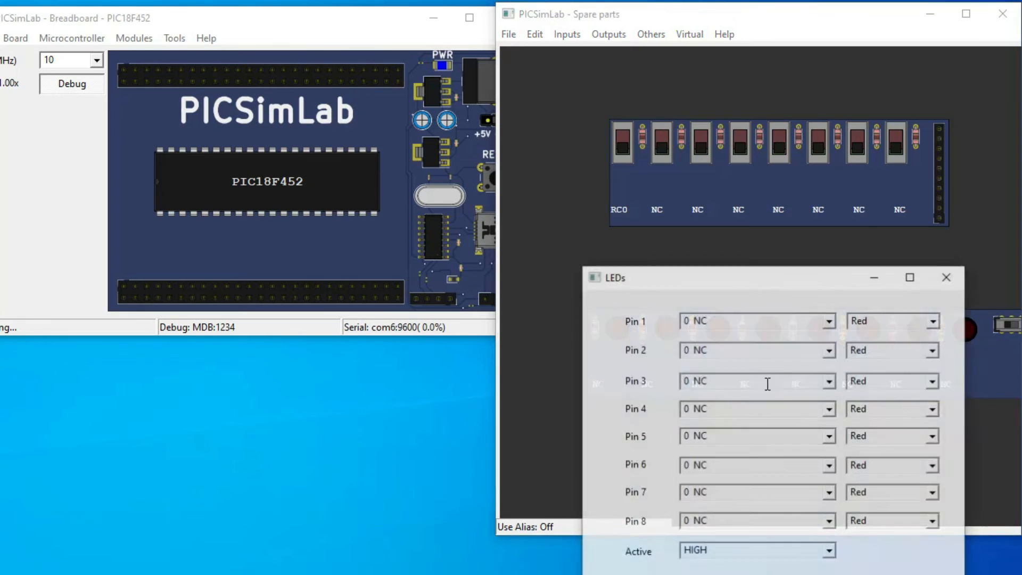
{"action": "left_click", "coordinate": [957, 275]}
{"action": "right_click", "coordinate": [775, 359]}
{"action": "left_click", "coordinate": [813, 385]}
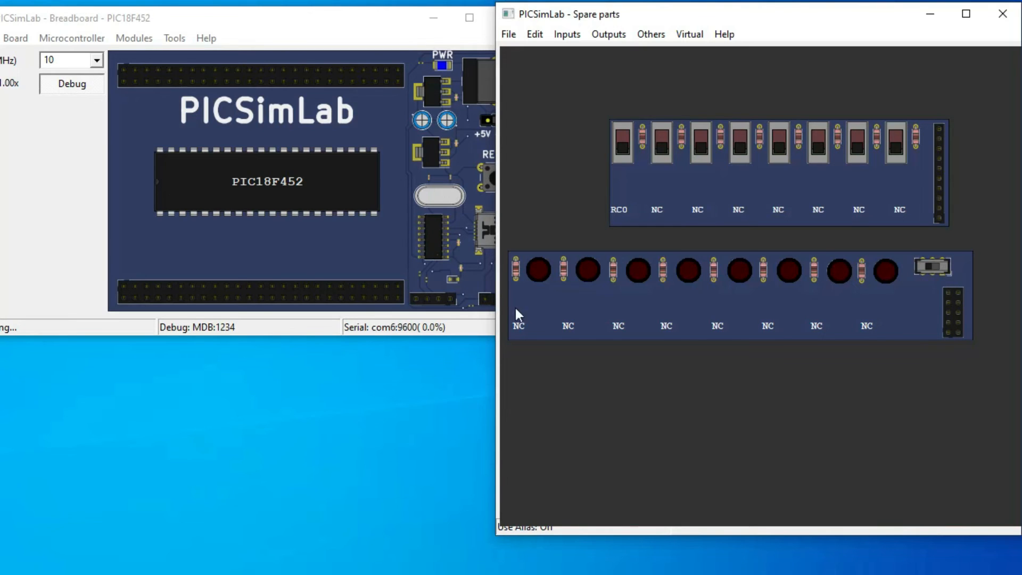
Assign Pin 1 of the LEDs module to 16 RC1 in its properties
{"action": "right_click", "coordinate": [540, 277]}
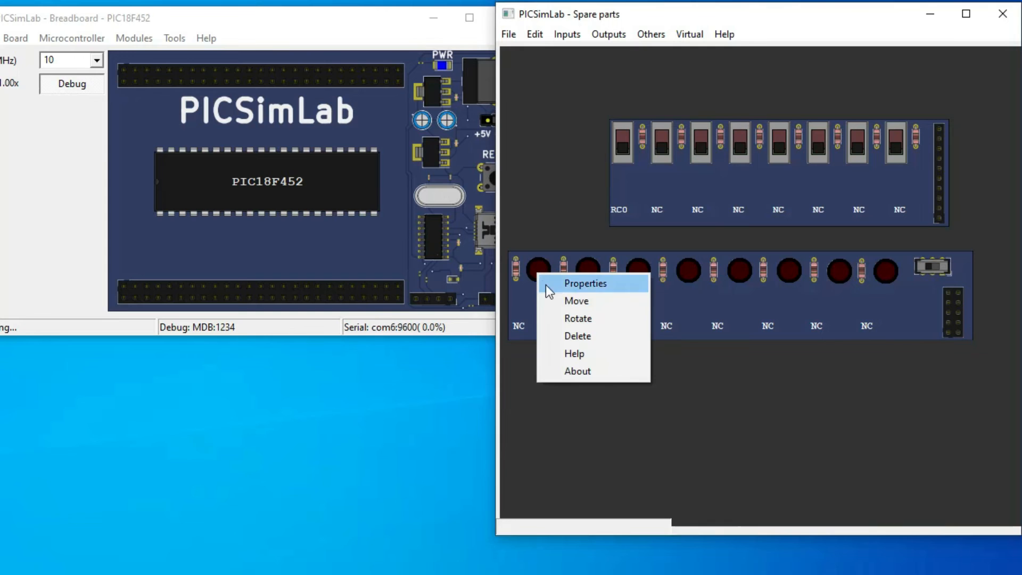
{"action": "left_click", "coordinate": [580, 286]}
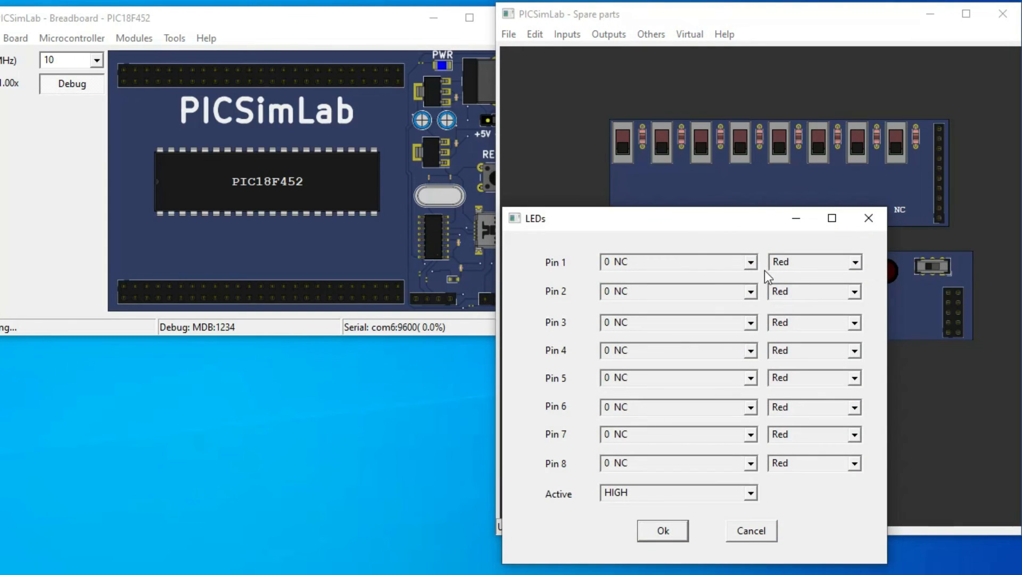
{"action": "left_click", "coordinate": [751, 264]}
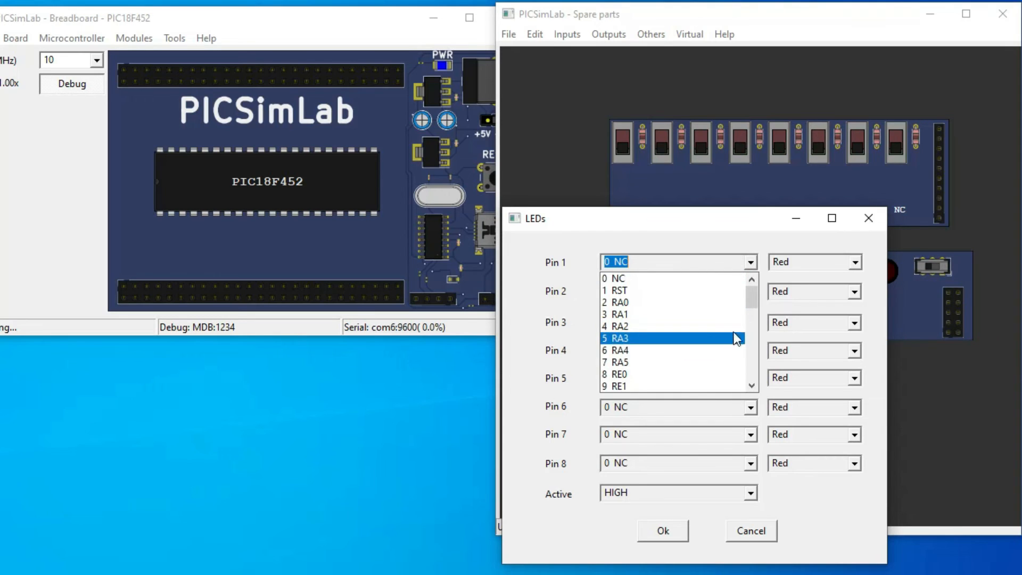
{"action": "scroll", "coordinate": [722, 338], "scroll_direction": "down", "scroll_amount": 2}
{"action": "scroll", "coordinate": [722, 340], "scroll_direction": "down", "scroll_amount": 1}
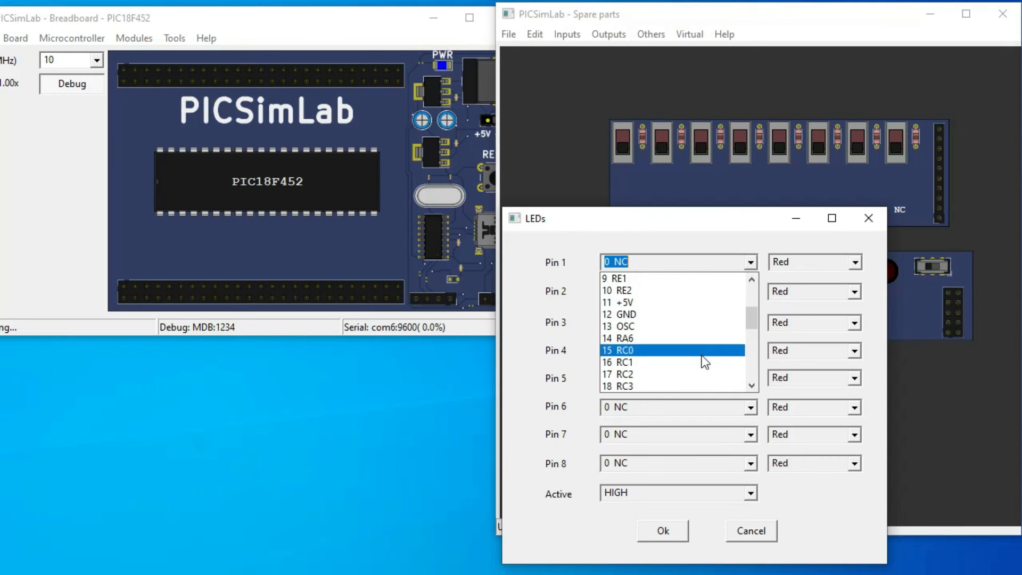
{"action": "left_click", "coordinate": [701, 360]}
{"action": "left_click", "coordinate": [672, 529]}
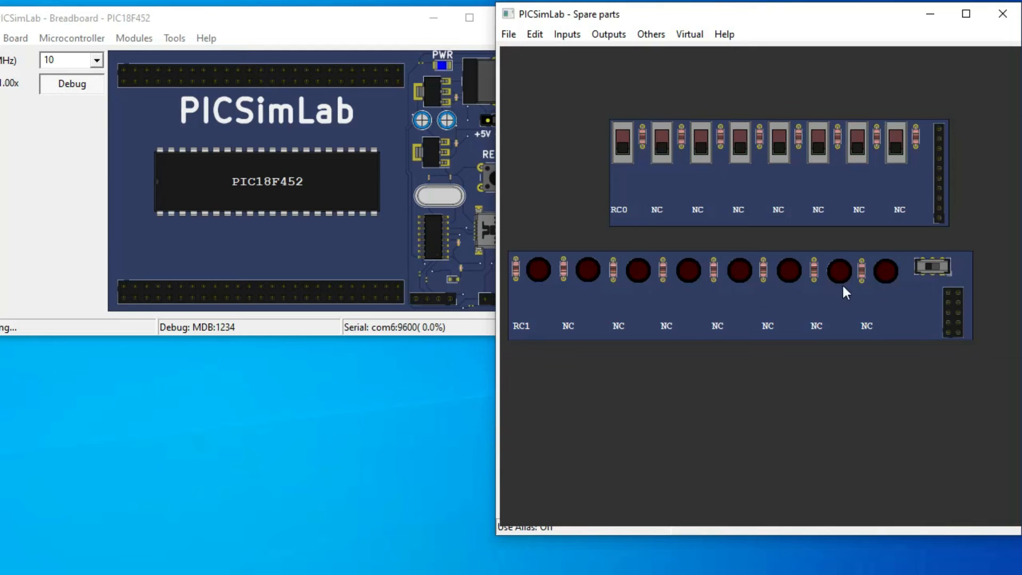
Set the colour of the LED on Pin 1 of the LEDs module to Green
{"action": "right_click", "coordinate": [617, 294]}
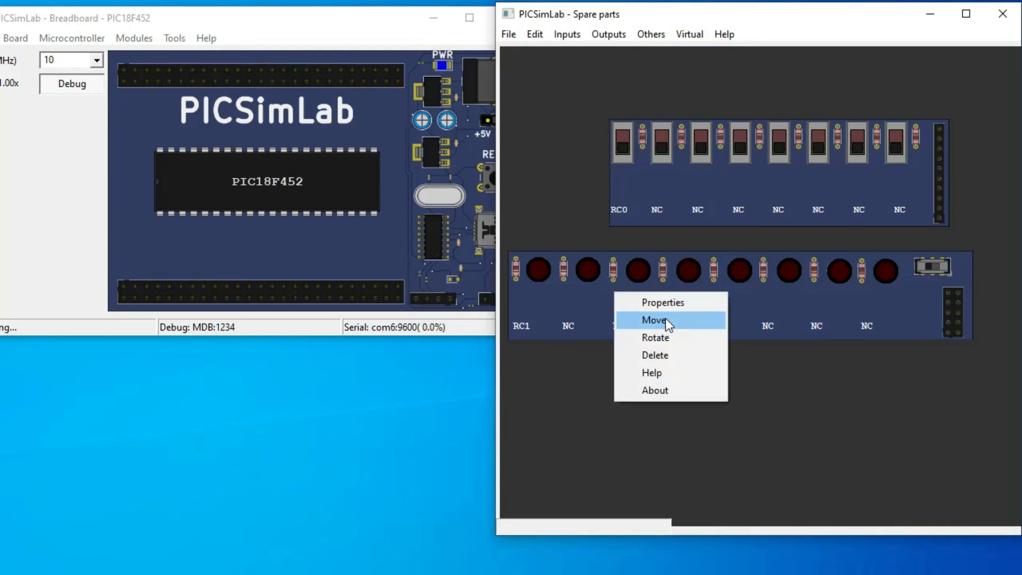
{"action": "left_click", "coordinate": [670, 307]}
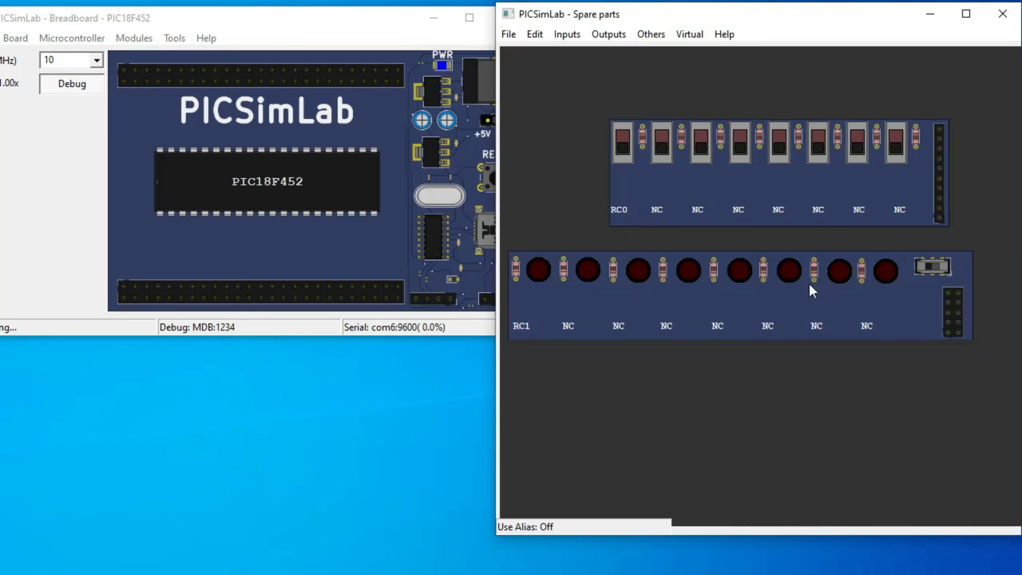
{"action": "left_click", "coordinate": [855, 263]}
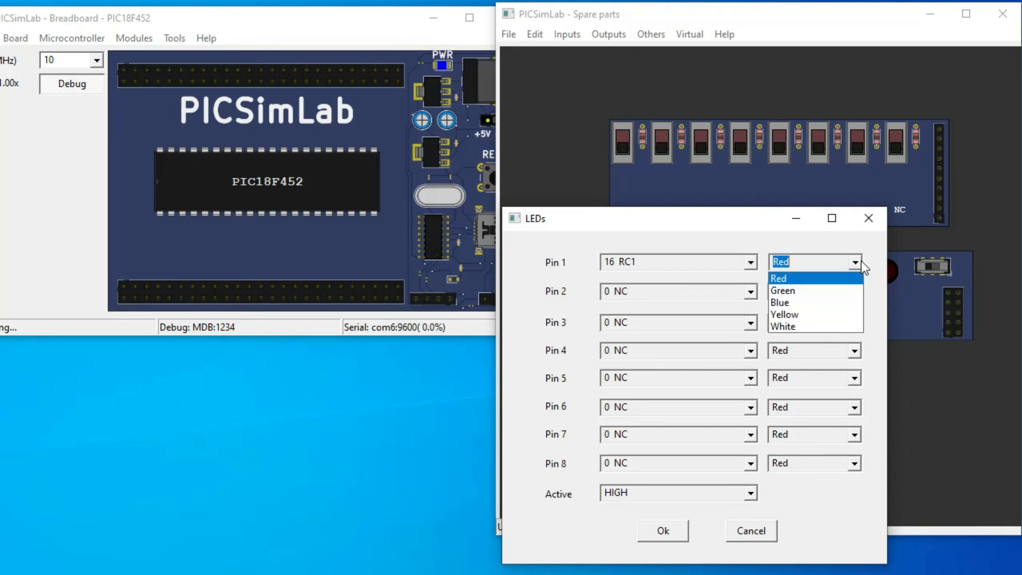
{"action": "left_click", "coordinate": [854, 289]}
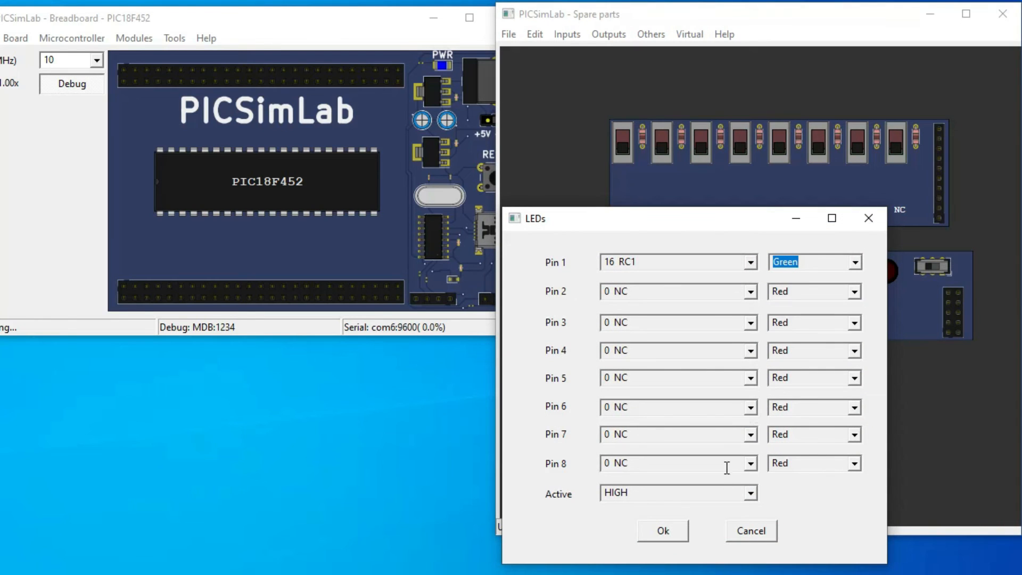
{"action": "left_click", "coordinate": [664, 532]}
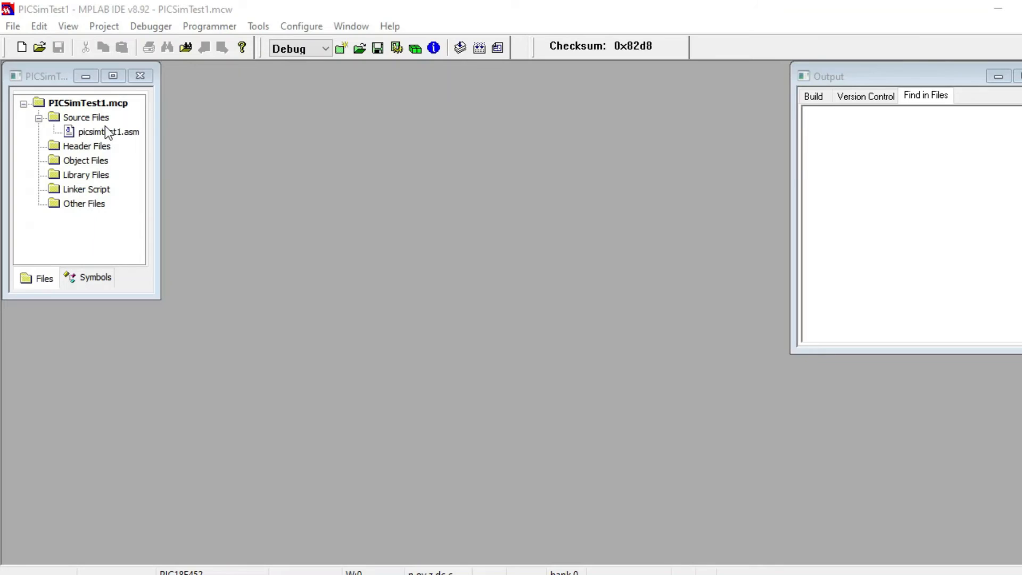
Switch to MPLAB IDE, open the source file picsimtest1.asm of the PICSimTest1 project and build the project
{"action": "left_click", "coordinate": [105, 130]}
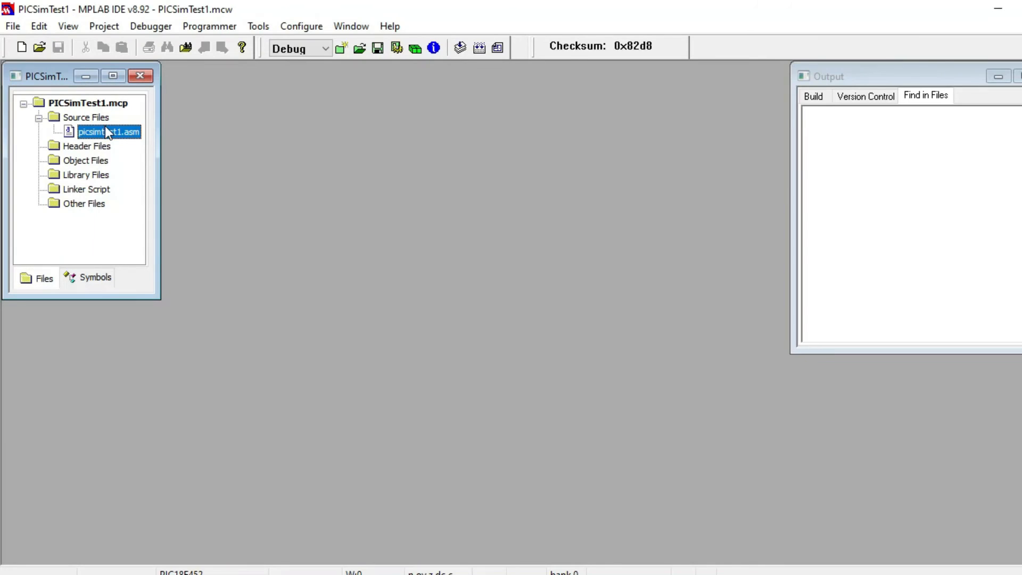
{"action": "double_click", "coordinate": [106, 129]}
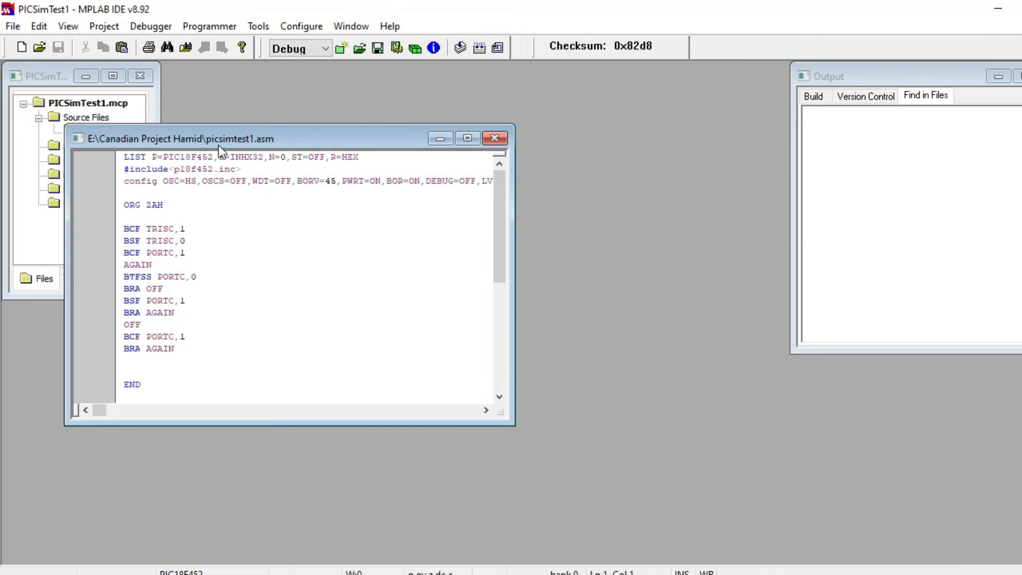
{"action": "left_click_drag", "start_coordinate": [288, 126], "coordinate": [317, 120]}
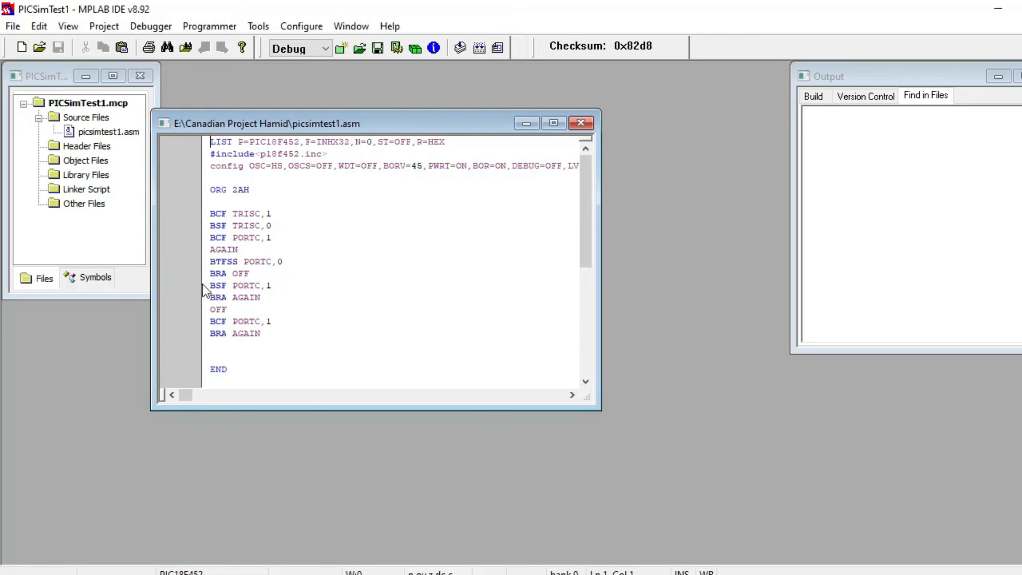
{"action": "left_click", "coordinate": [460, 48]}
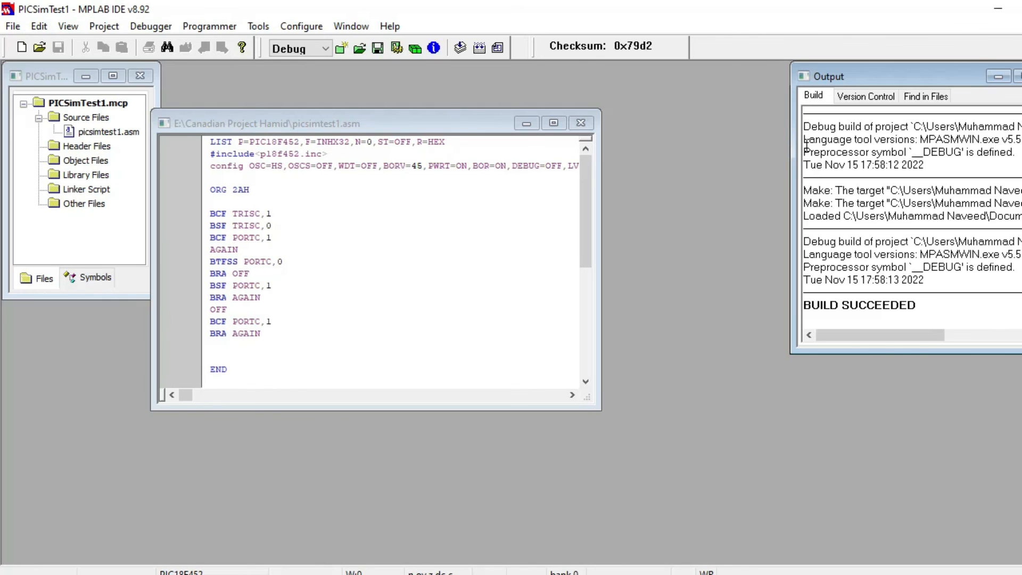
Return to PICSimLab and load PICSimTest1.hex from the Documents folder into the PIC18F452
{"action": "left_click", "coordinate": [1004, 12]}
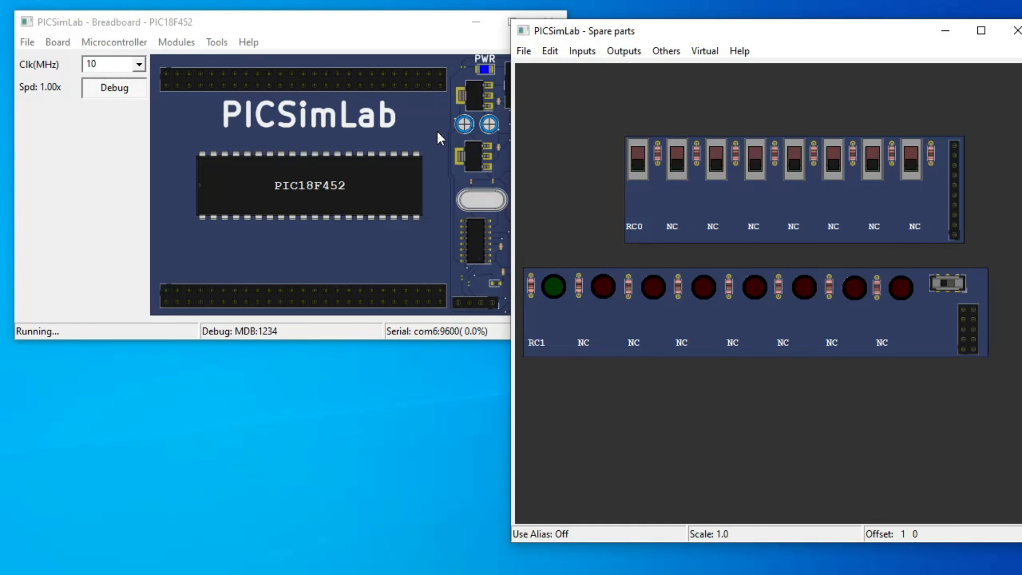
{"action": "left_click", "coordinate": [28, 42]}
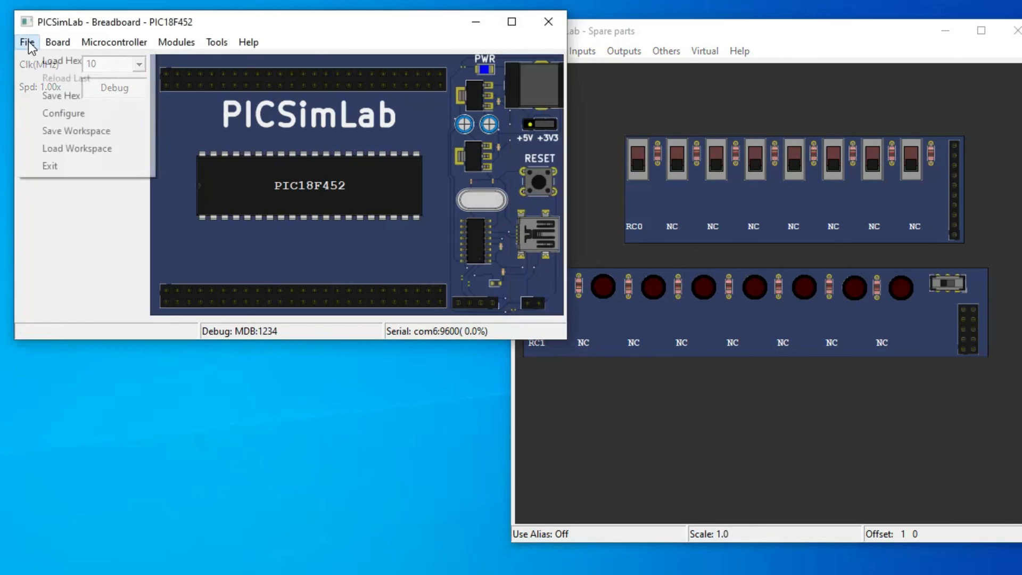
{"action": "left_click", "coordinate": [49, 61]}
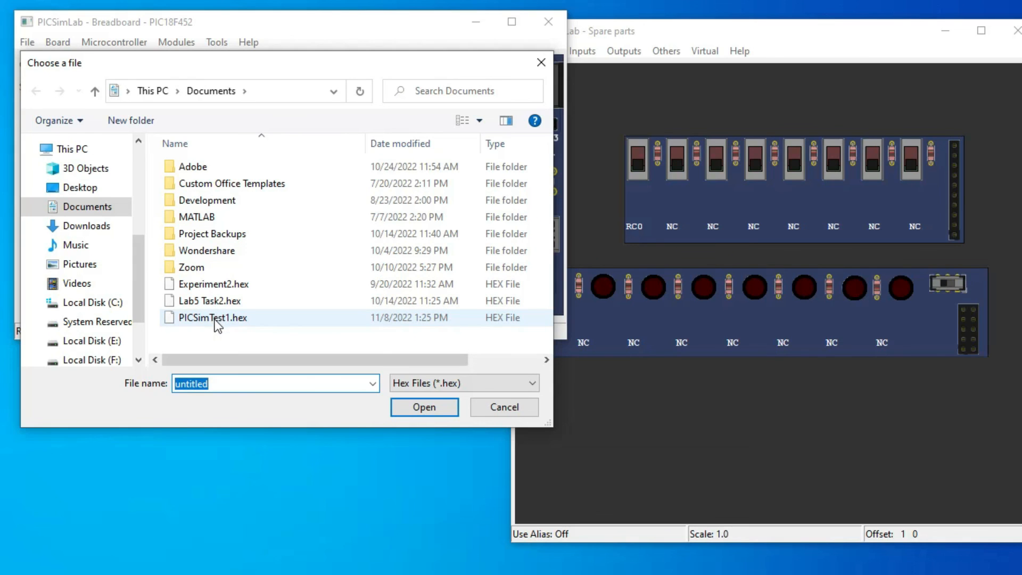
{"action": "left_click", "coordinate": [218, 319]}
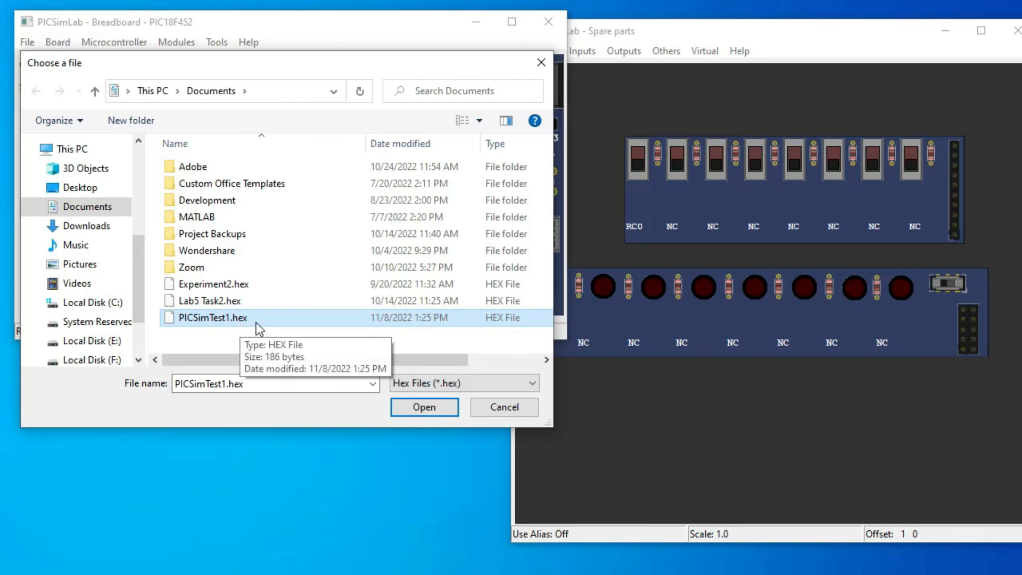
{"action": "left_click", "coordinate": [421, 408]}
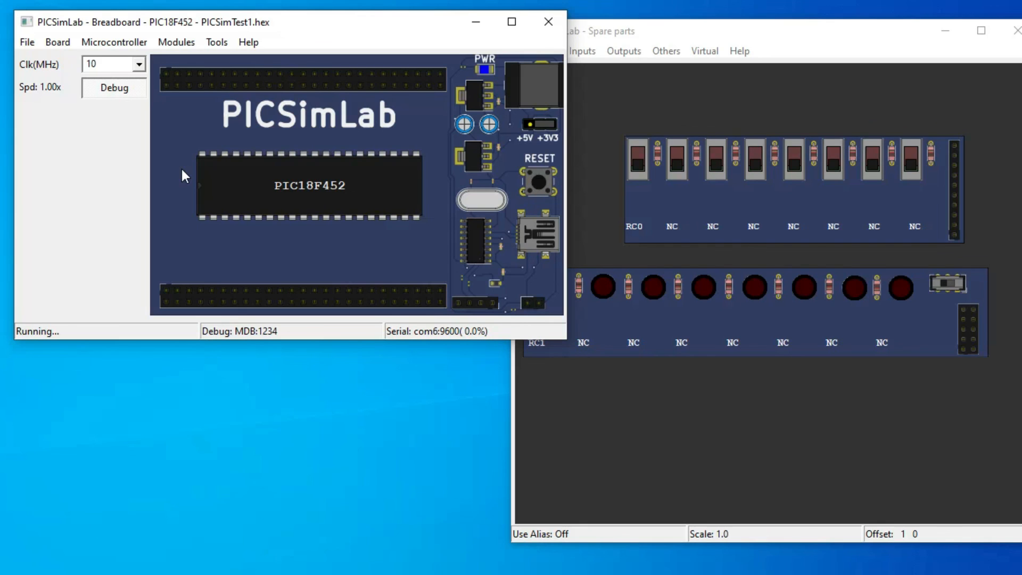
Turn debugging off, set the board's clock to 8 MHz and turn debugging back on
{"action": "left_click", "coordinate": [117, 92]}
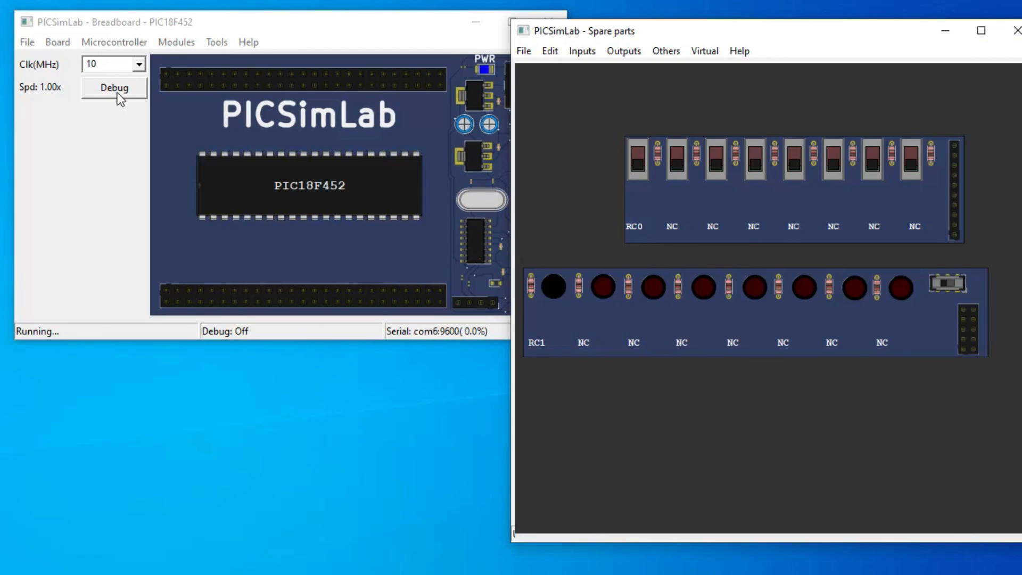
{"action": "left_click", "coordinate": [137, 68]}
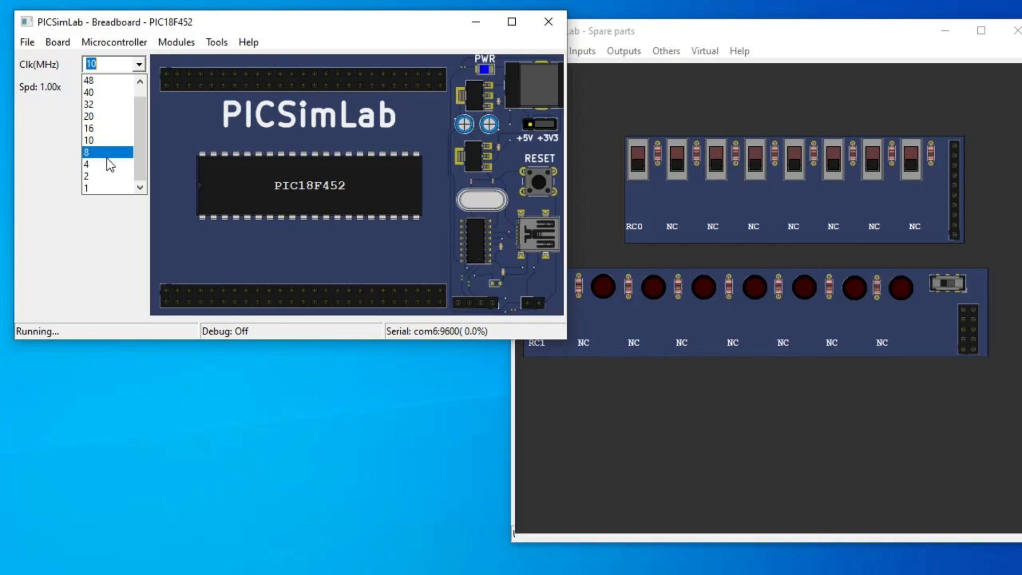
{"action": "left_click", "coordinate": [109, 154]}
{"action": "left_click", "coordinate": [107, 91]}
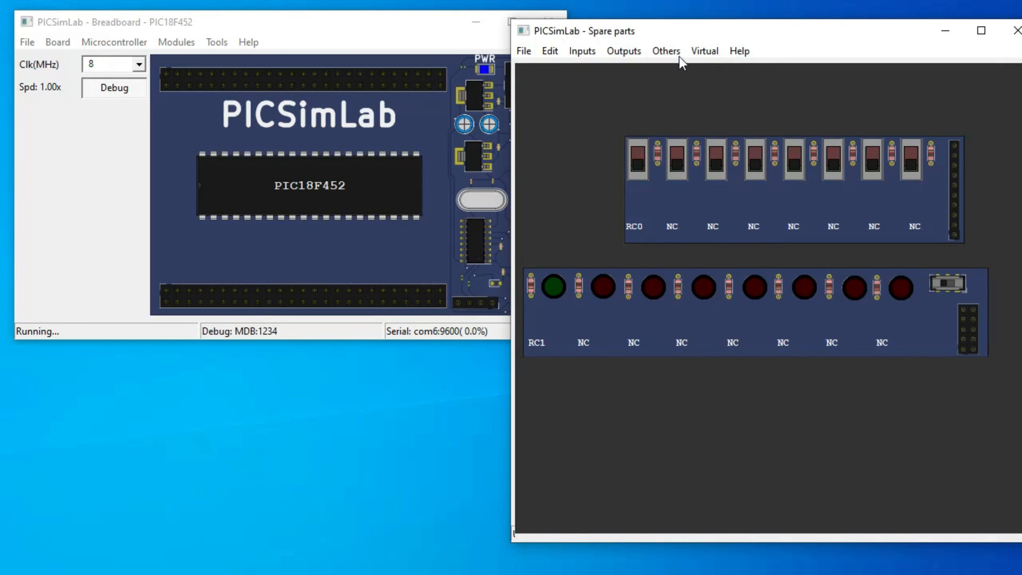
Shift the Spare parts window fully into view and test the program by turning the RC0 switch on and off
{"action": "left_click_drag", "start_coordinate": [675, 32], "coordinate": [657, 25]}
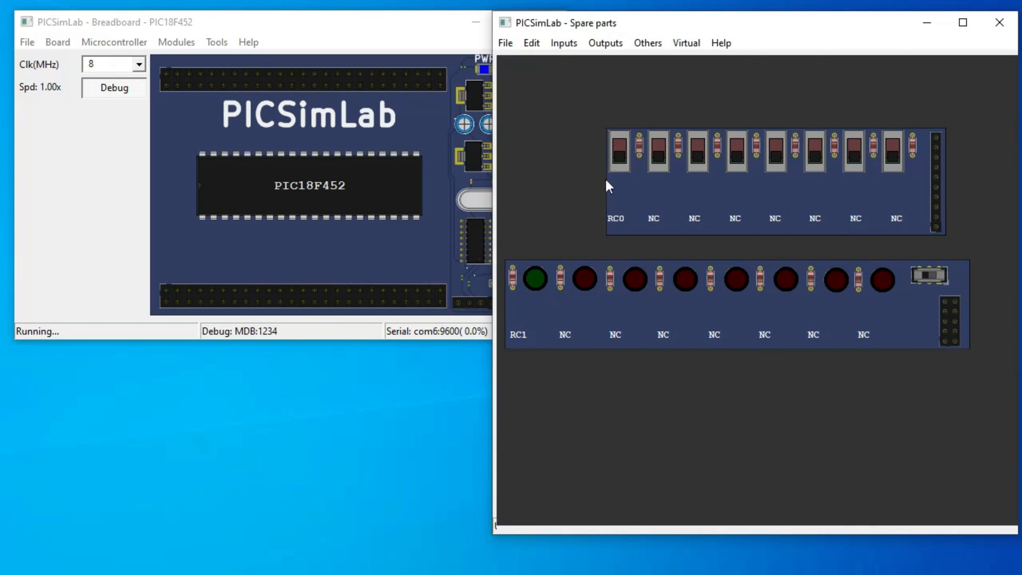
{"action": "left_click", "coordinate": [621, 157]}
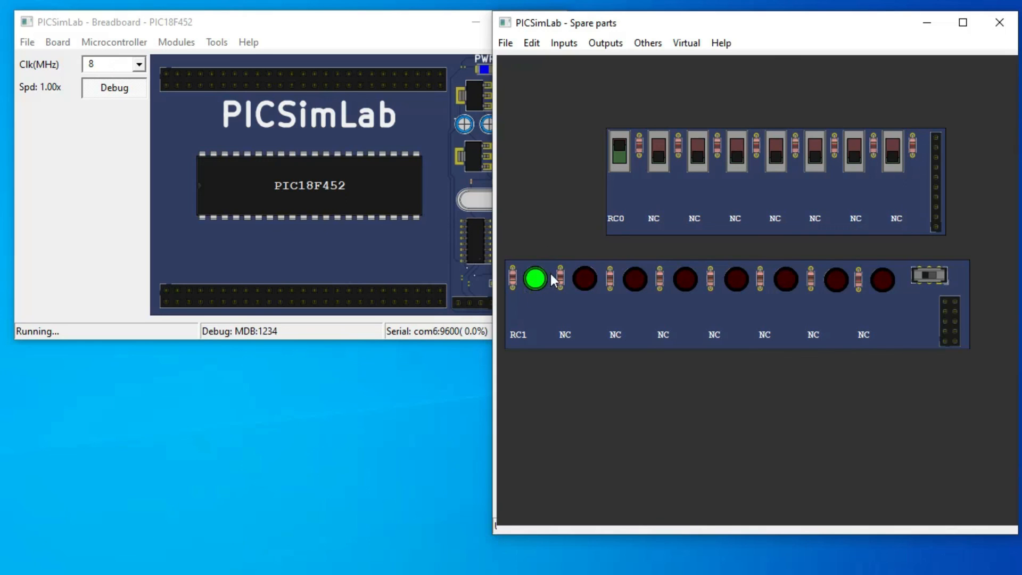
{"action": "left_click", "coordinate": [620, 158]}
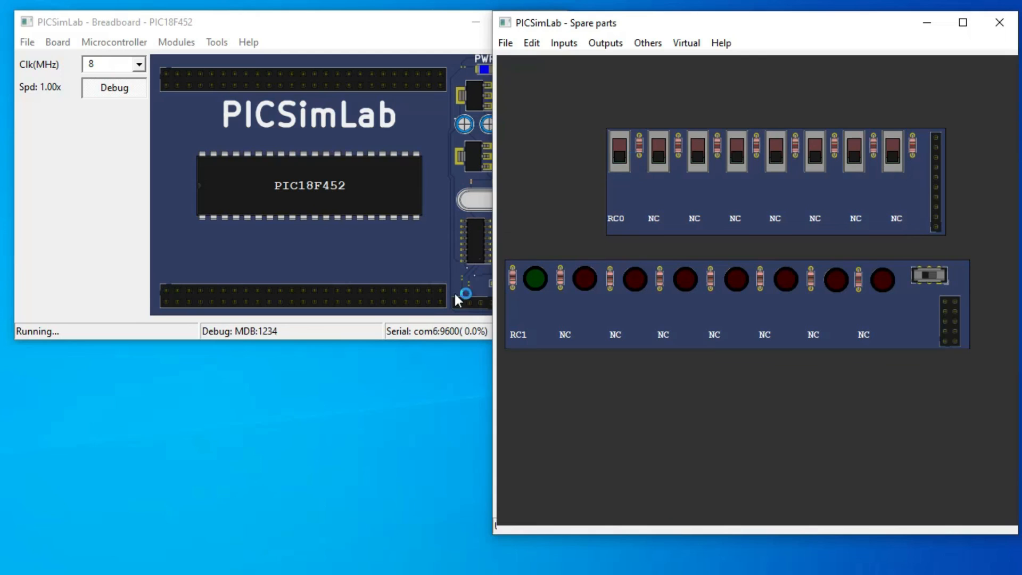